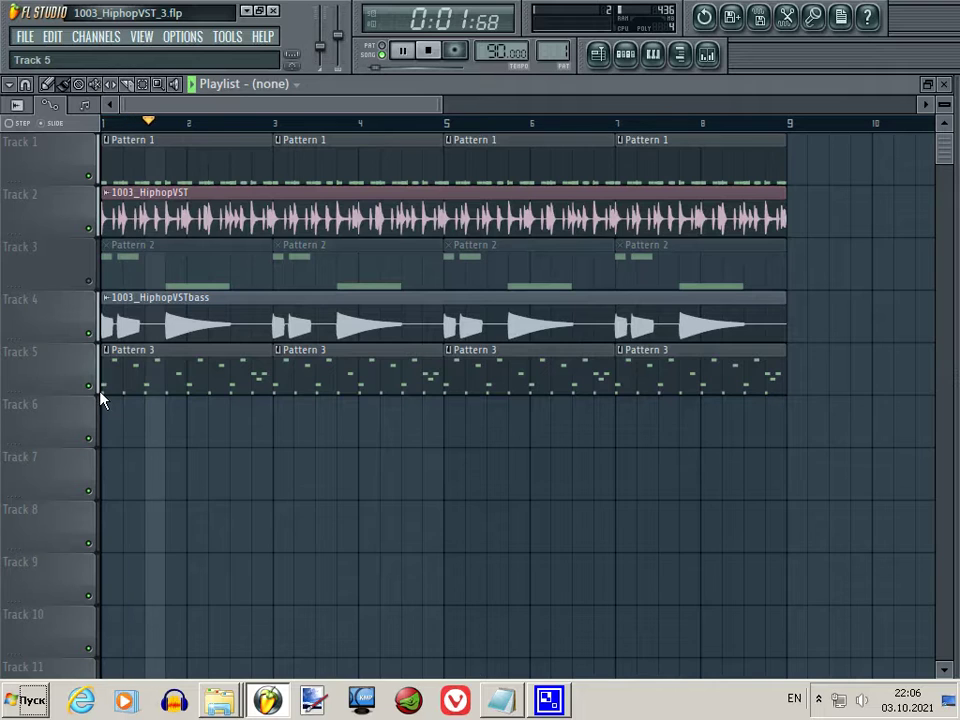
# Show Pattern 3's channels and mixer track, and mute Track 2 holding the 1003_HiphopVST audio.
pyautogui.click(201, 348)
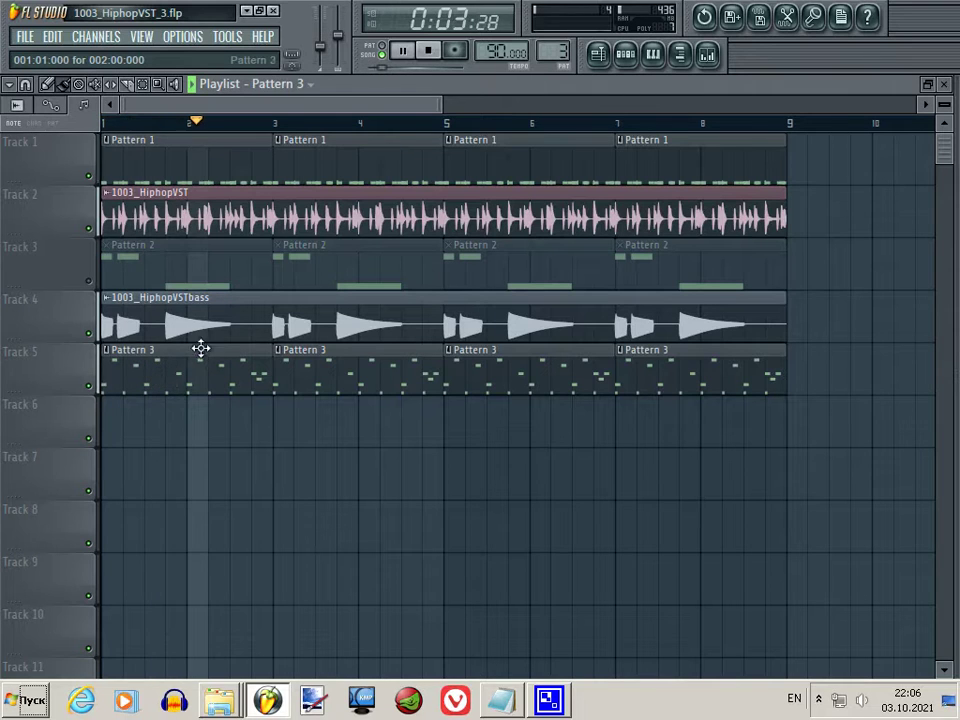
pyautogui.click(626, 55)
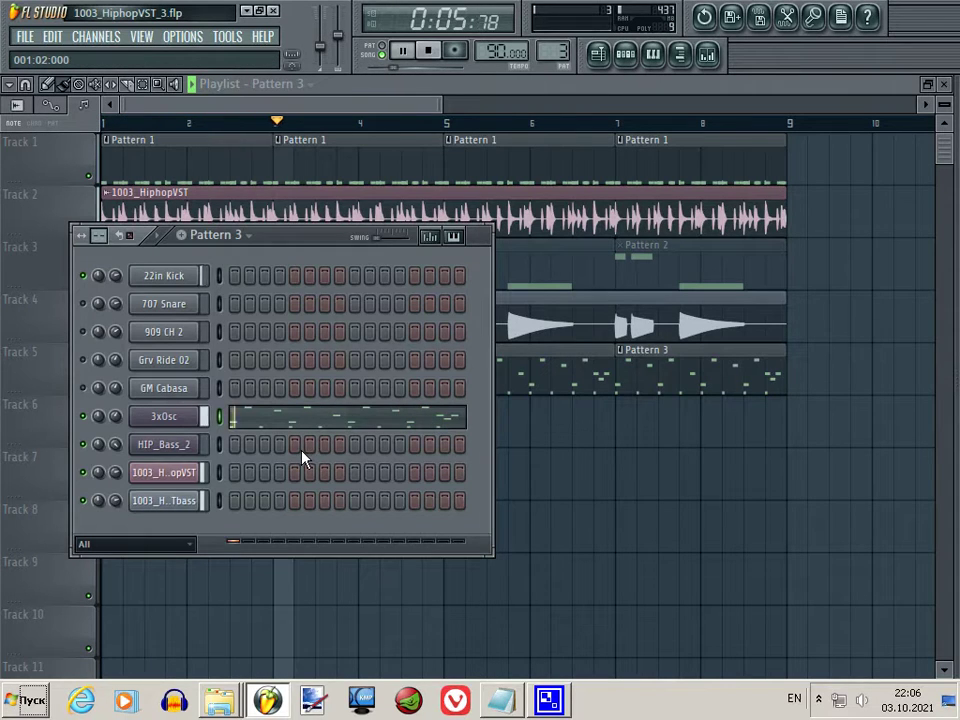
pyautogui.click(706, 56)
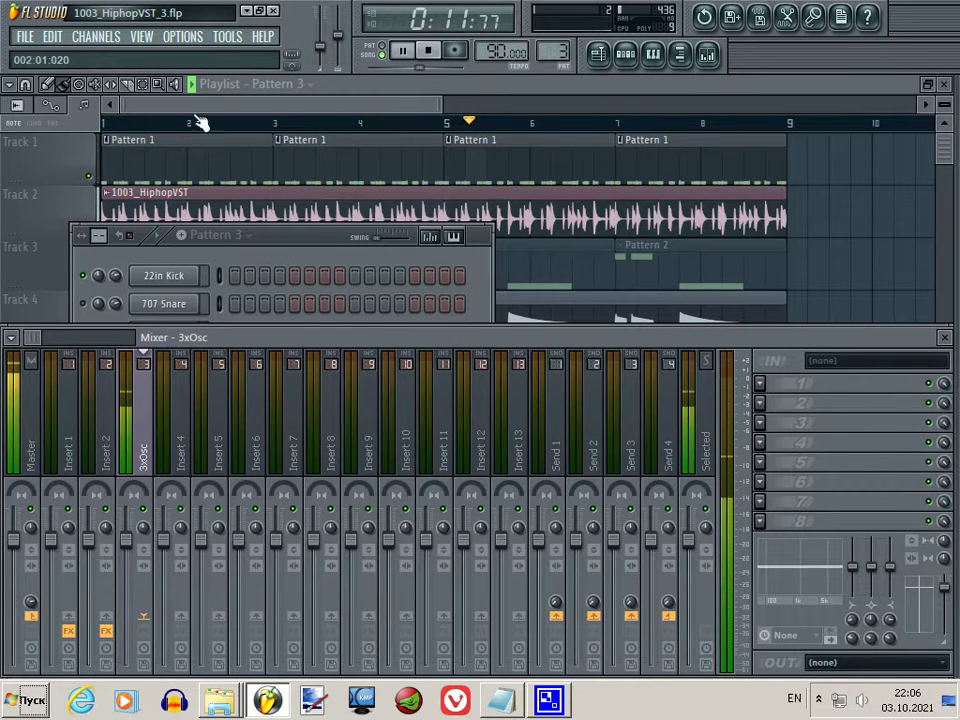
pyautogui.click(146, 167)
pyautogui.click(92, 229)
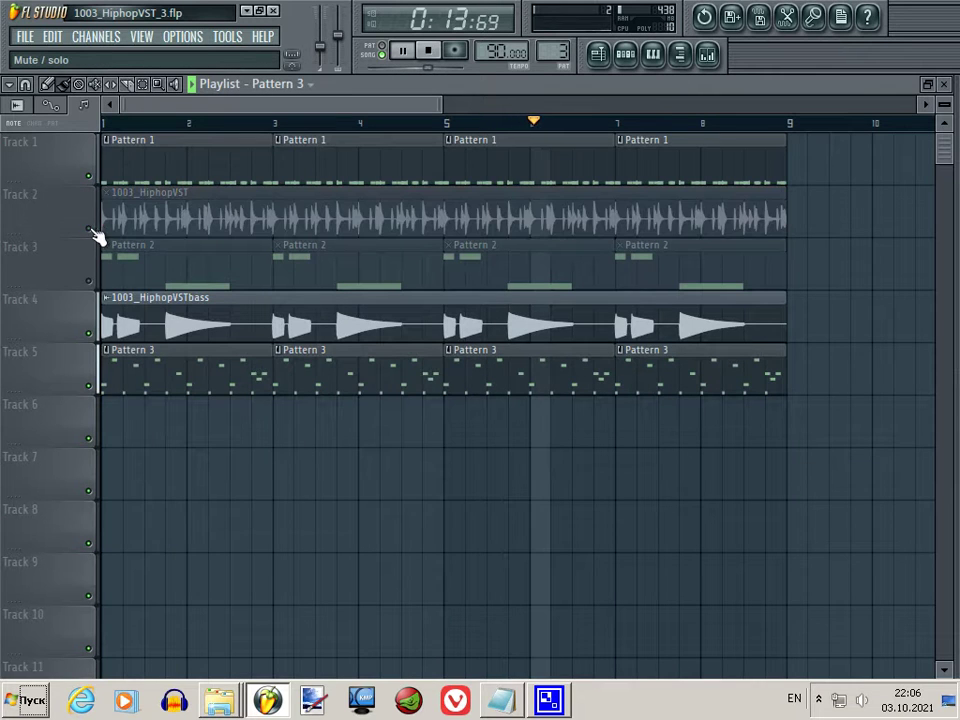
# Select mixer track Insert 1, and open and enable its Diabolique effect.
pyautogui.click(708, 55)
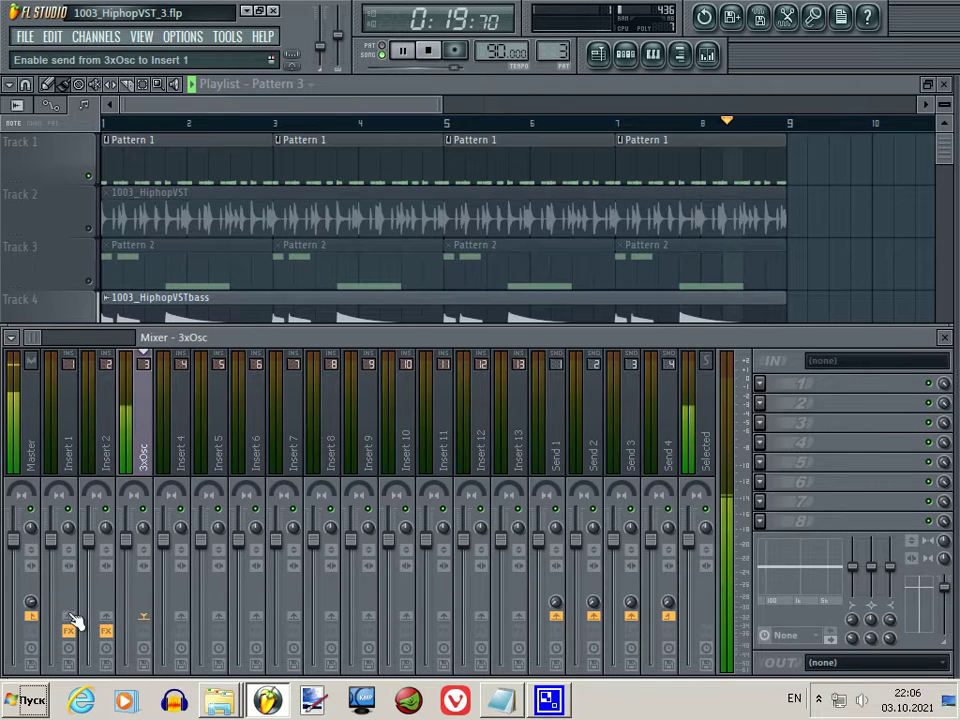
pyautogui.rightClick(70, 615)
pyautogui.click(130, 613)
pyautogui.click(72, 460)
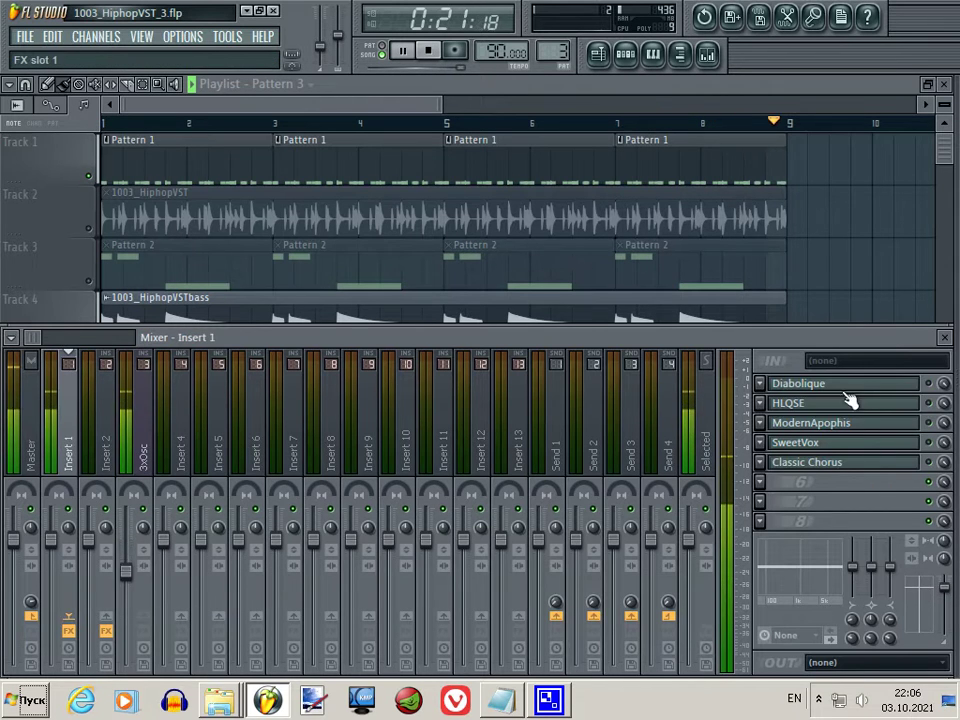
pyautogui.click(904, 386)
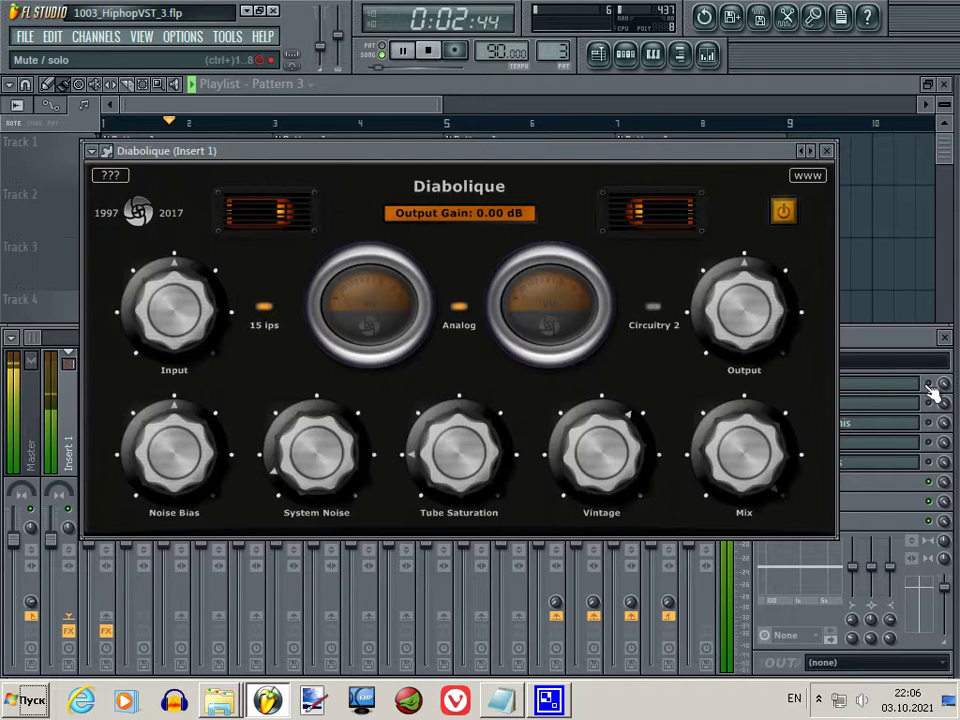
pyautogui.click(930, 387)
pyautogui.moveTo(729, 159); pyautogui.dragTo(674, 161)
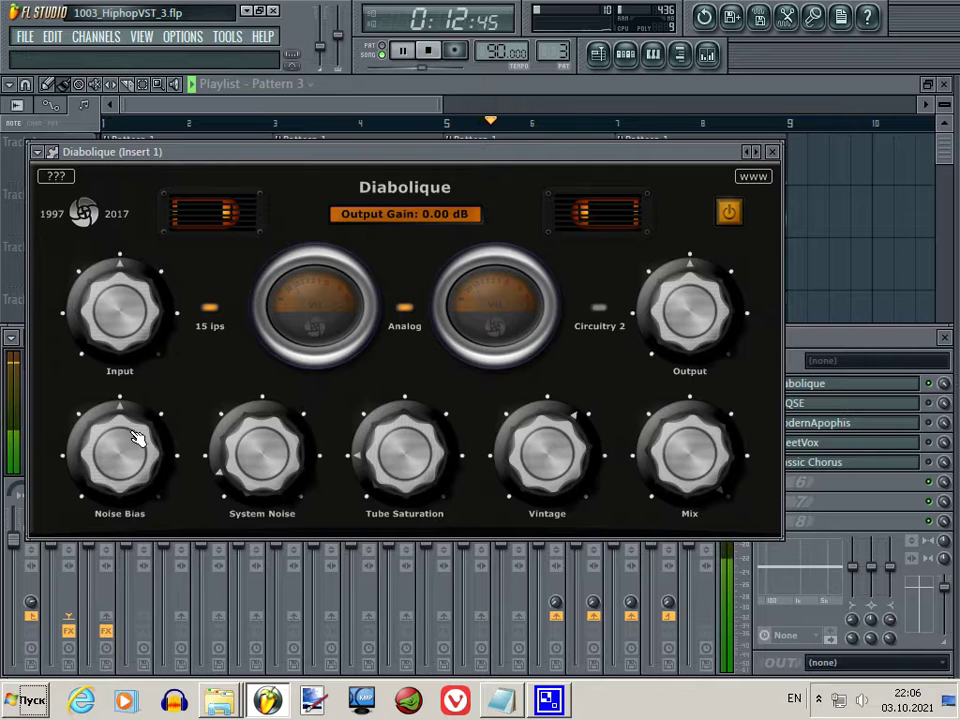
# Set Diabolique's Noise Bias to 27 % and Tube Saturation to 19 %.
pyautogui.moveTo(137, 439)
pyautogui.mouseDown()
pyautogui.moveTo(137, 497)
pyautogui.moveTo(129, 450)
pyautogui.mouseUp()
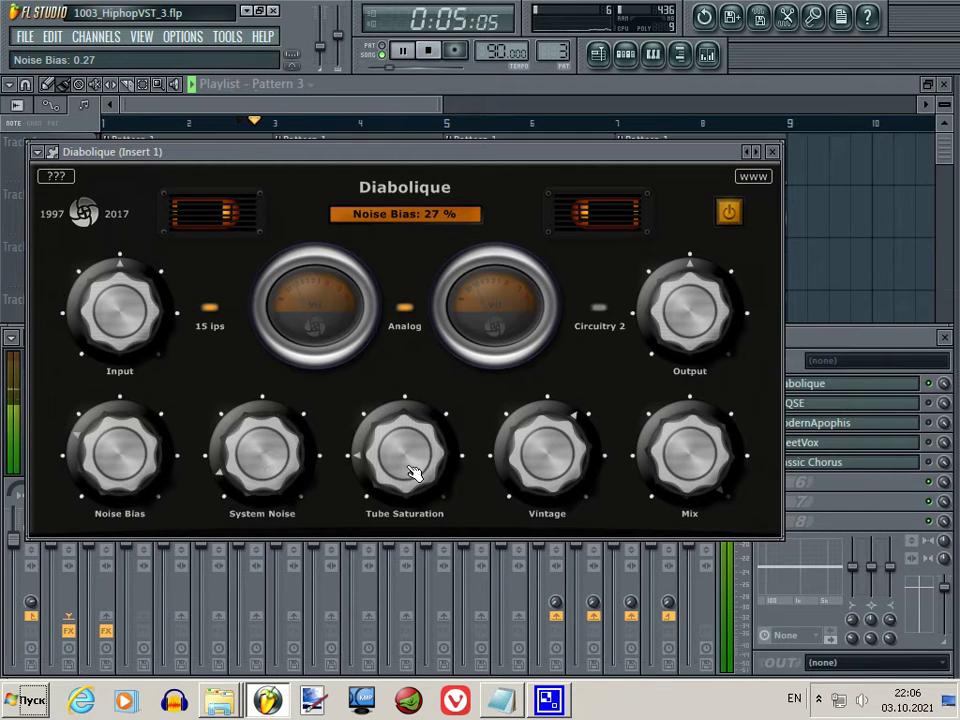
pyautogui.moveTo(413, 472)
pyautogui.mouseDown()
pyautogui.moveTo(408, 453)
pyautogui.moveTo(409, 477)
pyautogui.mouseUp()
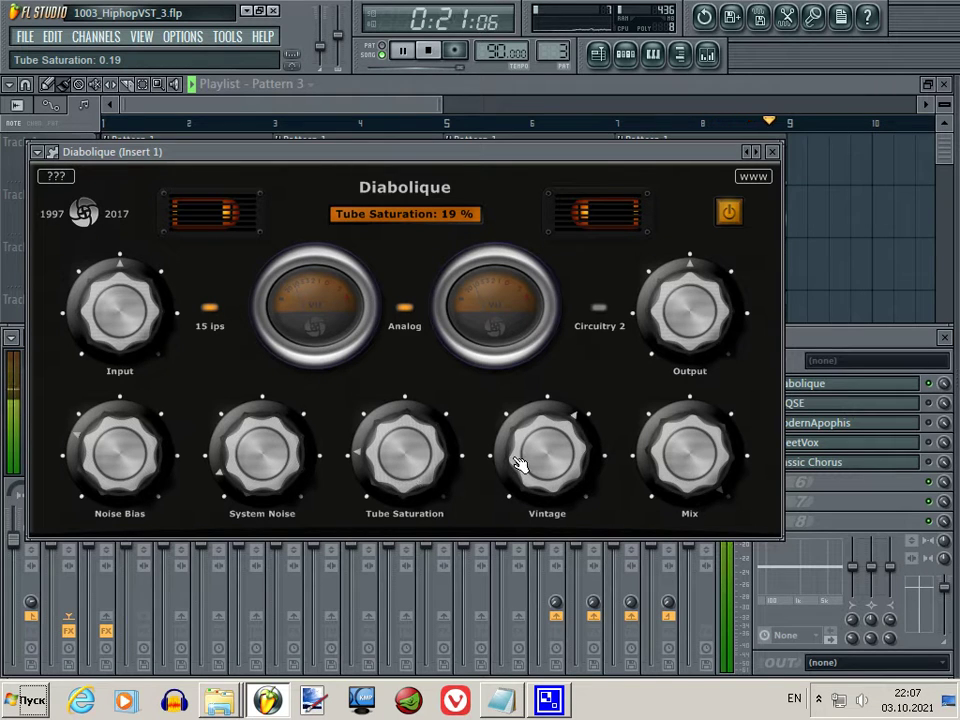
# Tune Diabolique's Vintage amount to 59 % and close the effect.
pyautogui.moveTo(518, 464)
pyautogui.mouseDown()
pyautogui.moveTo(525, 435)
pyautogui.moveTo(521, 464)
pyautogui.mouseUp()
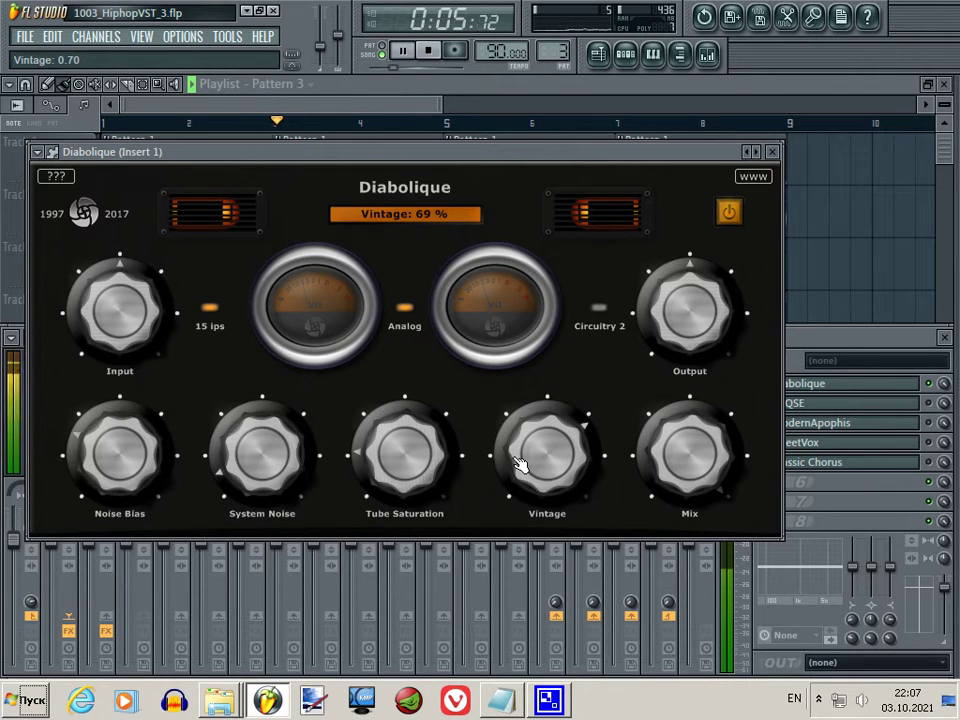
pyautogui.scroll(1, 520, 464)
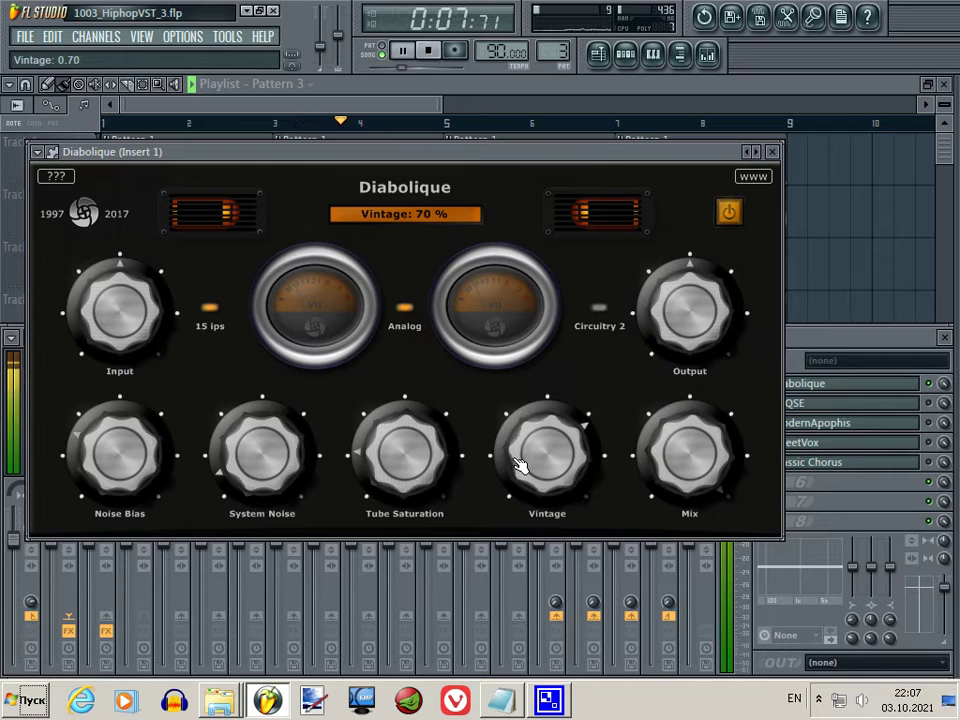
pyautogui.scroll(1, 520, 464)
pyautogui.scroll(-2, 520, 464)
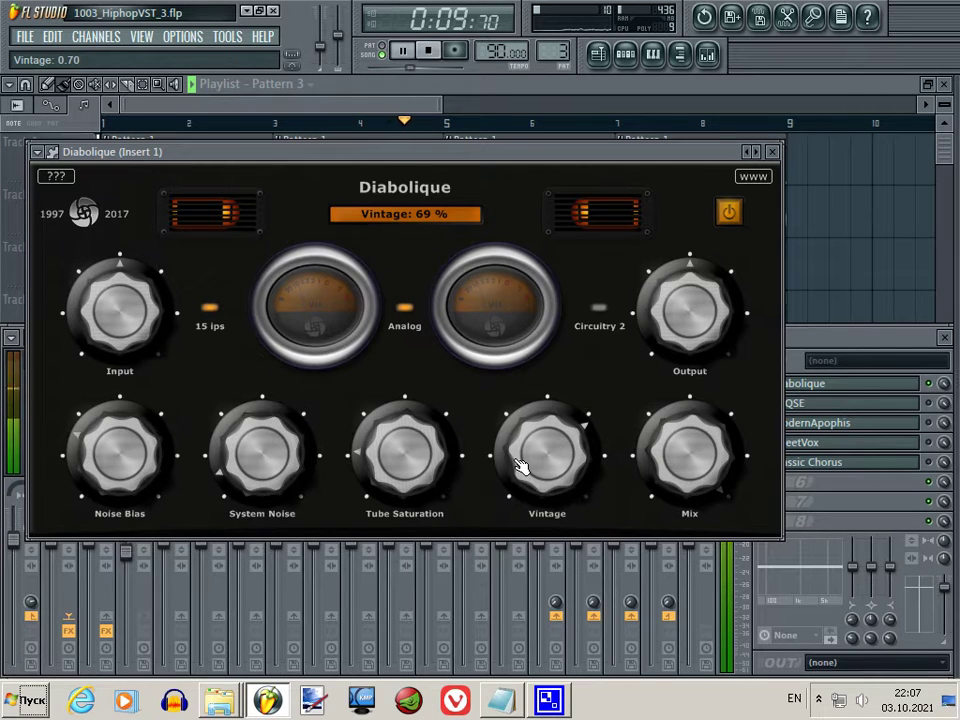
pyautogui.scroll(4, 568, 465)
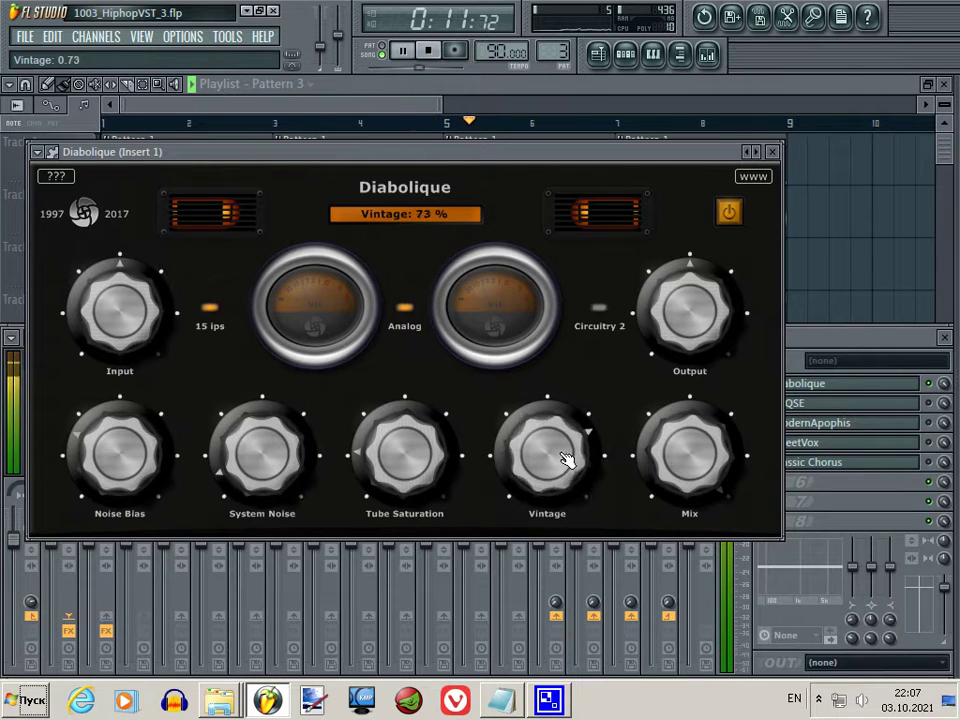
pyautogui.scroll(-4, 566, 470)
pyautogui.scroll(-6, 565, 472)
pyautogui.scroll(2, 565, 472)
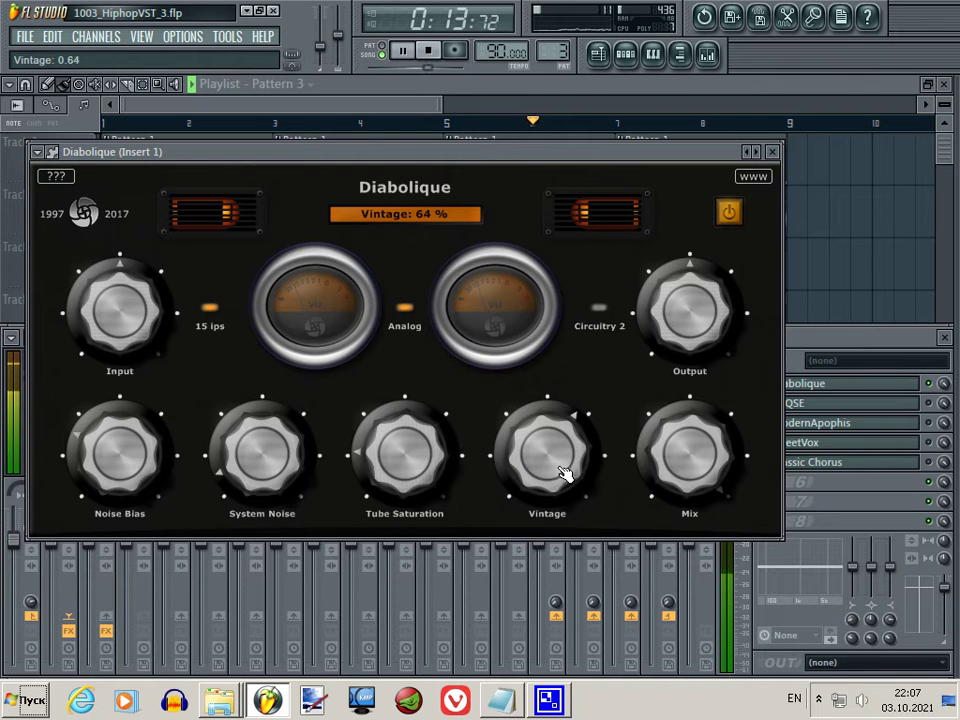
pyautogui.scroll(-3, 566, 466)
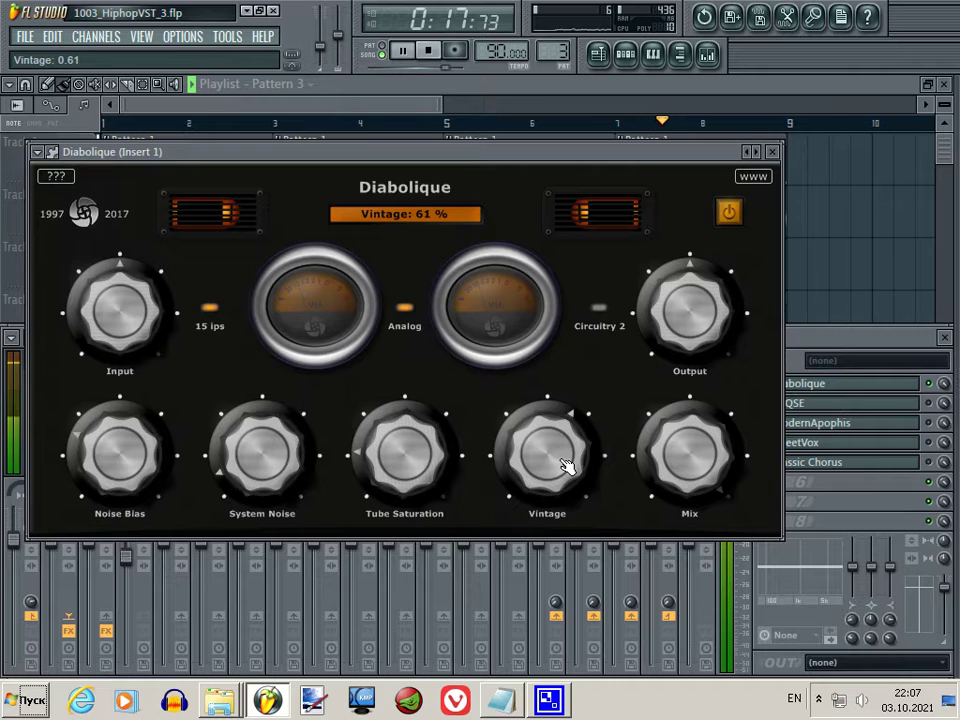
pyautogui.scroll(-1, 566, 466)
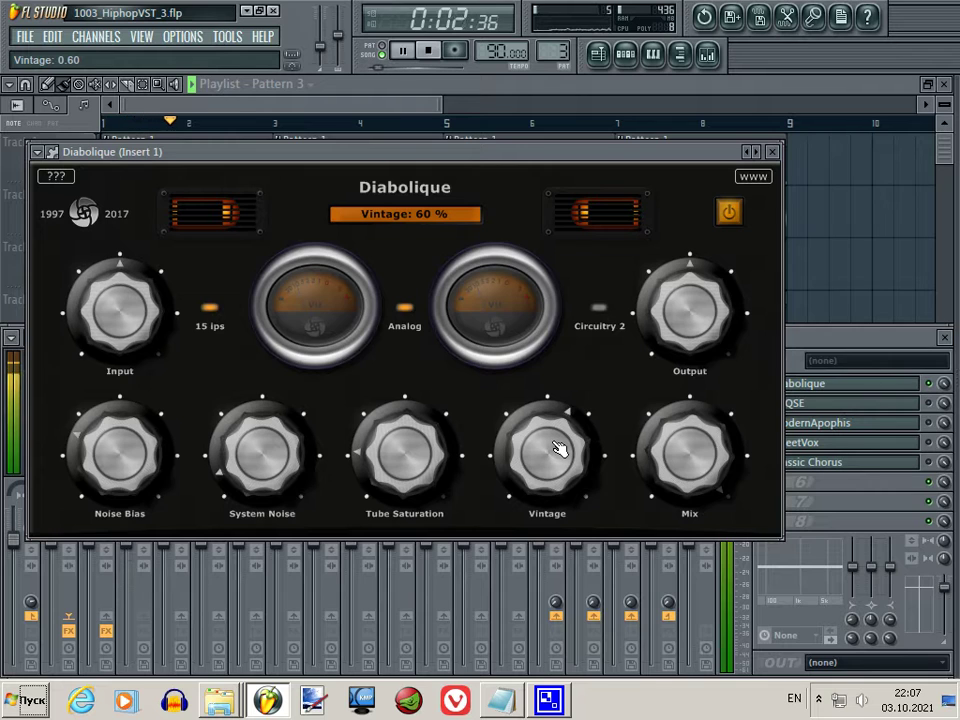
pyautogui.scroll(-2, 560, 450)
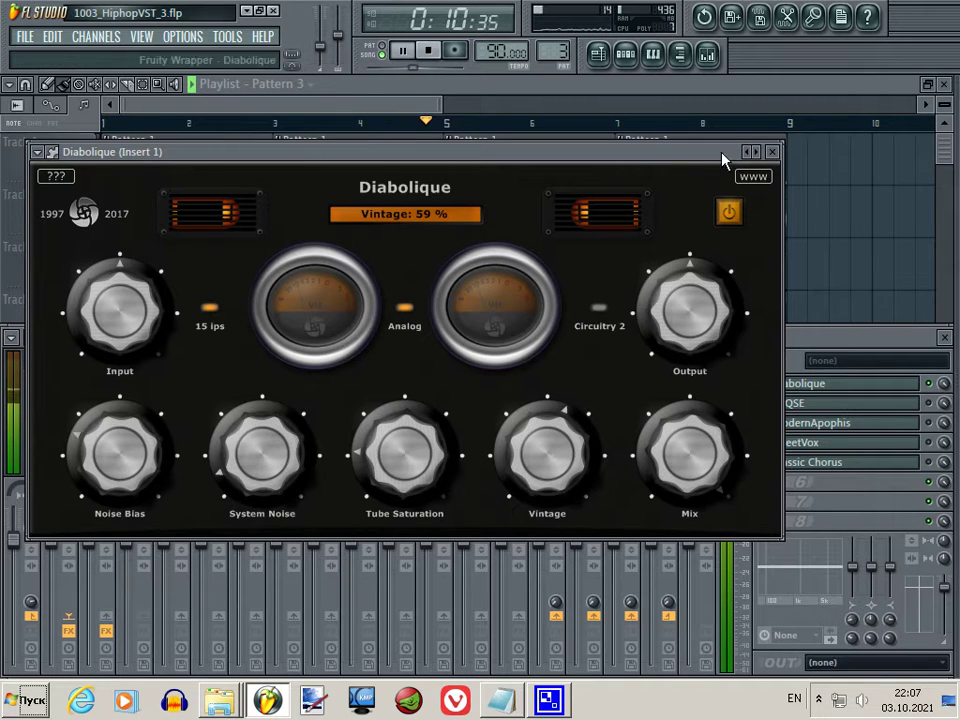
pyautogui.click(772, 152)
# Open the HLQSE equalizer on Insert 1 and set its 50 Hz bass cut to 15 dB.
pyautogui.click(858, 410)
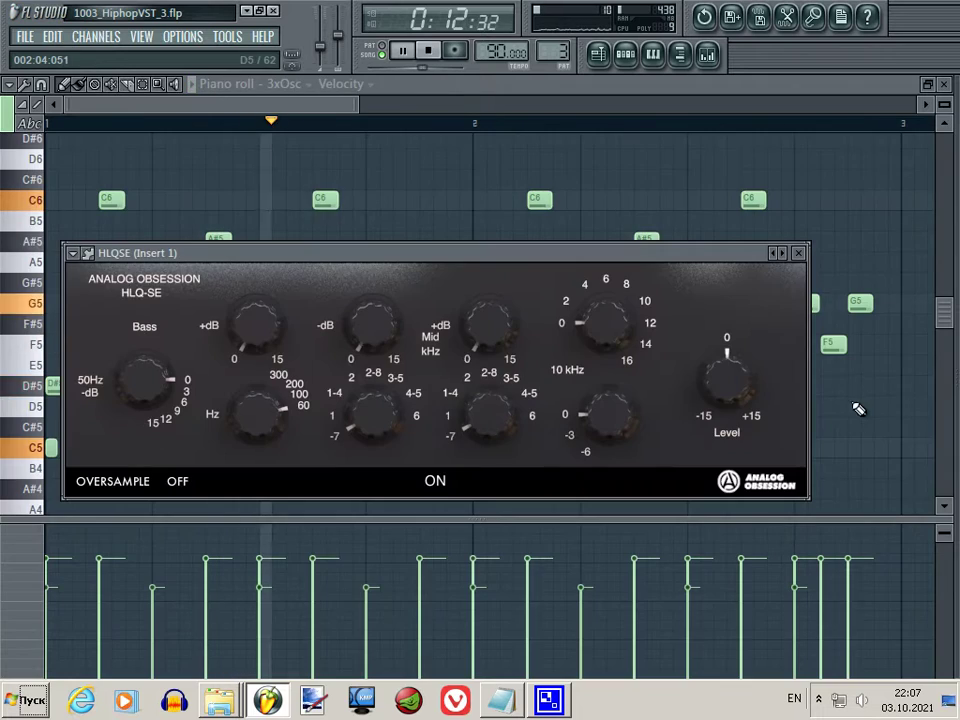
pyautogui.click(928, 86)
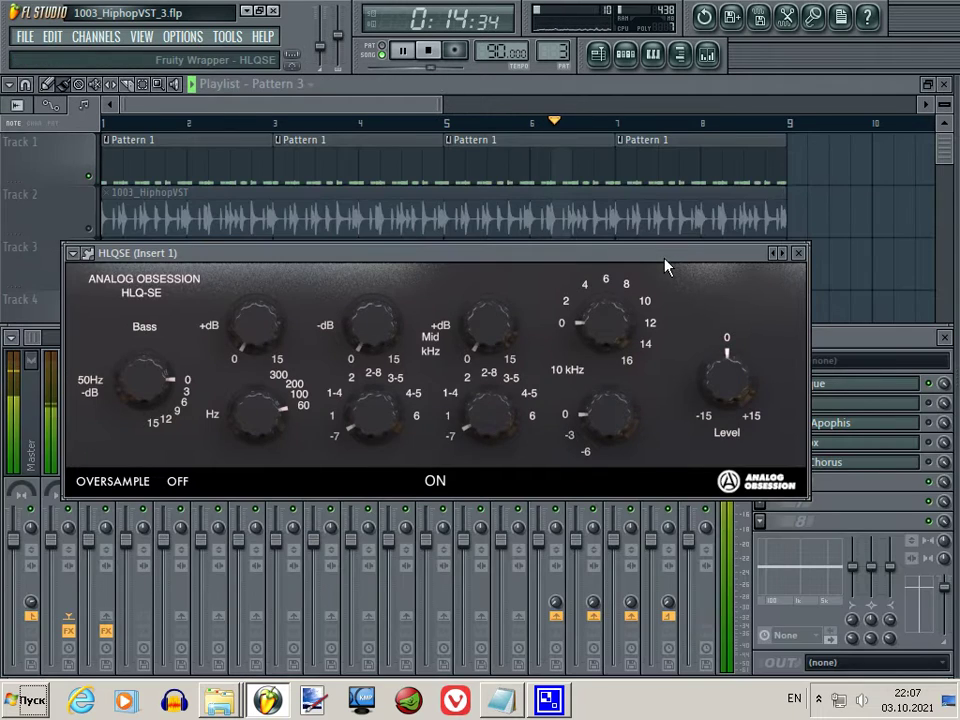
pyautogui.moveTo(666, 258)
pyautogui.mouseDown()
pyautogui.moveTo(656, 223)
pyautogui.moveTo(665, 240)
pyautogui.mouseUp()
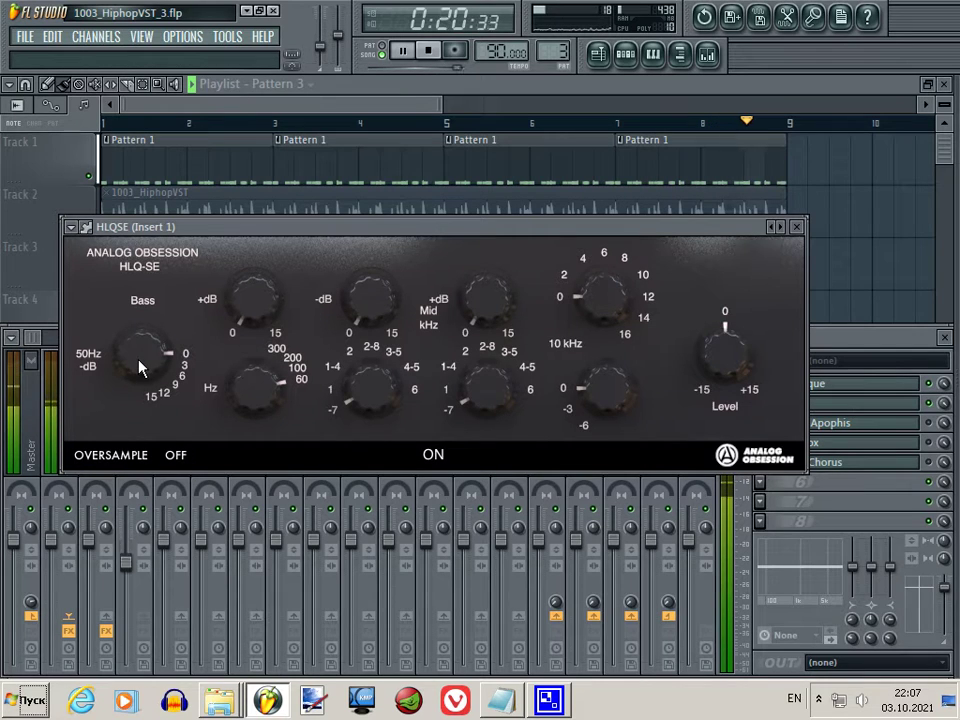
pyautogui.moveTo(140, 368); pyautogui.dragTo(225, 355)
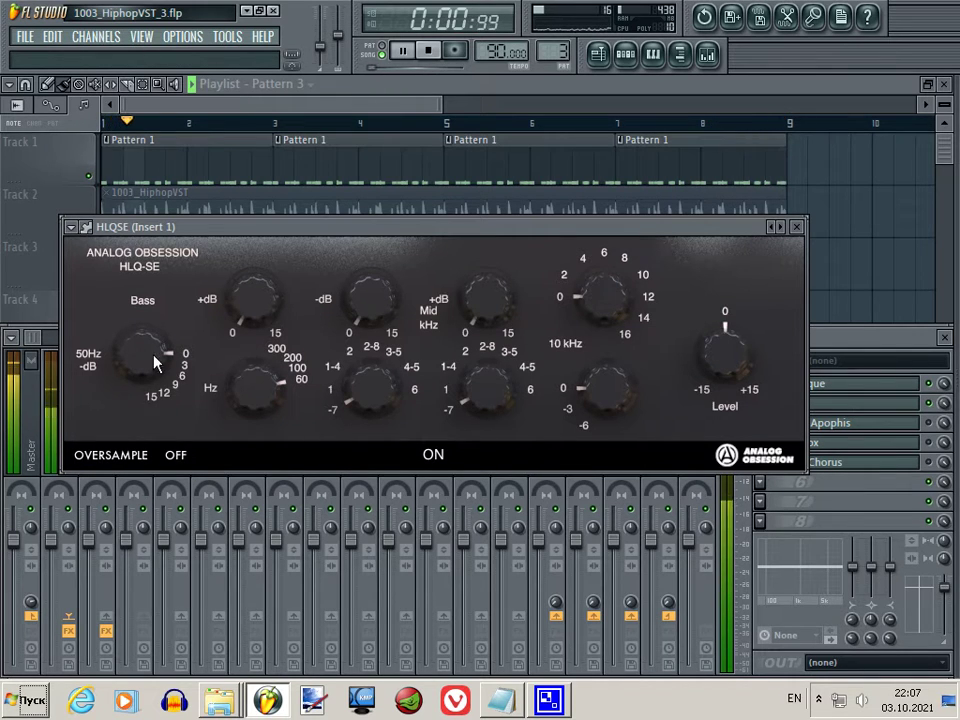
pyautogui.moveTo(153, 363); pyautogui.dragTo(150, 300)
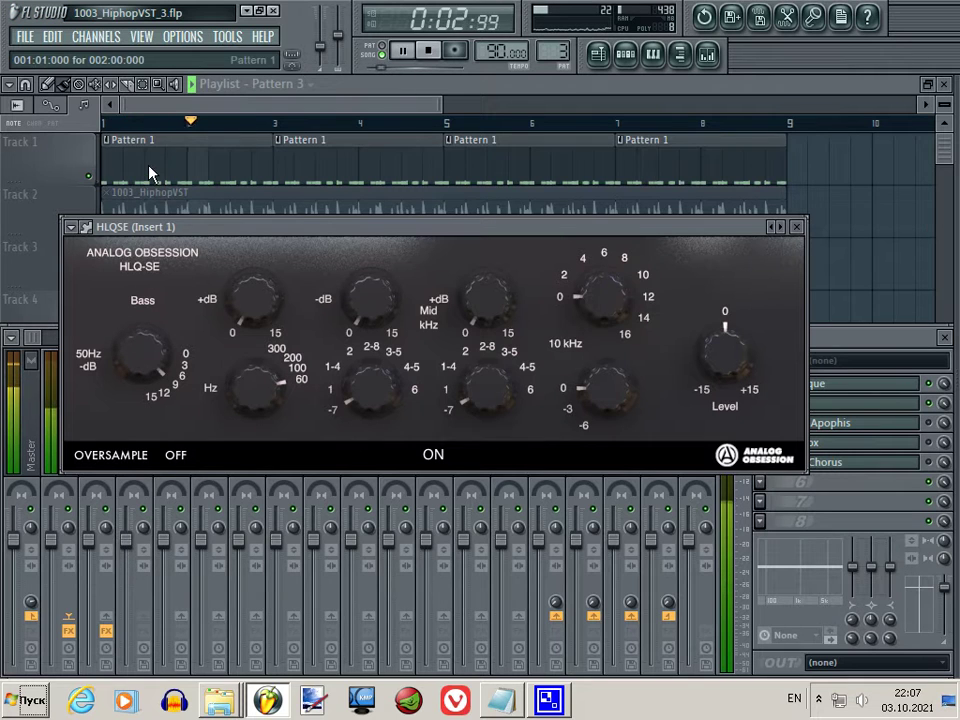
pyautogui.moveTo(141, 380); pyautogui.dragTo(143, 399)
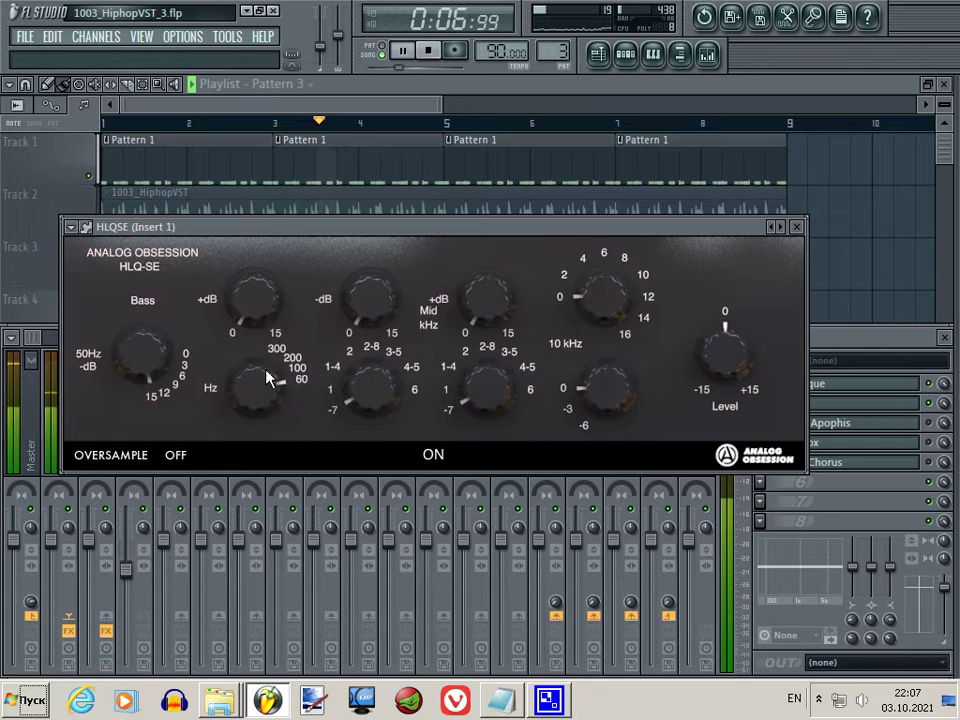
# Set the HLQSE low-boost frequency to 100 Hz and the mid-cut frequency to 1-4 kHz.
pyautogui.moveTo(251, 386); pyautogui.dragTo(253, 352)
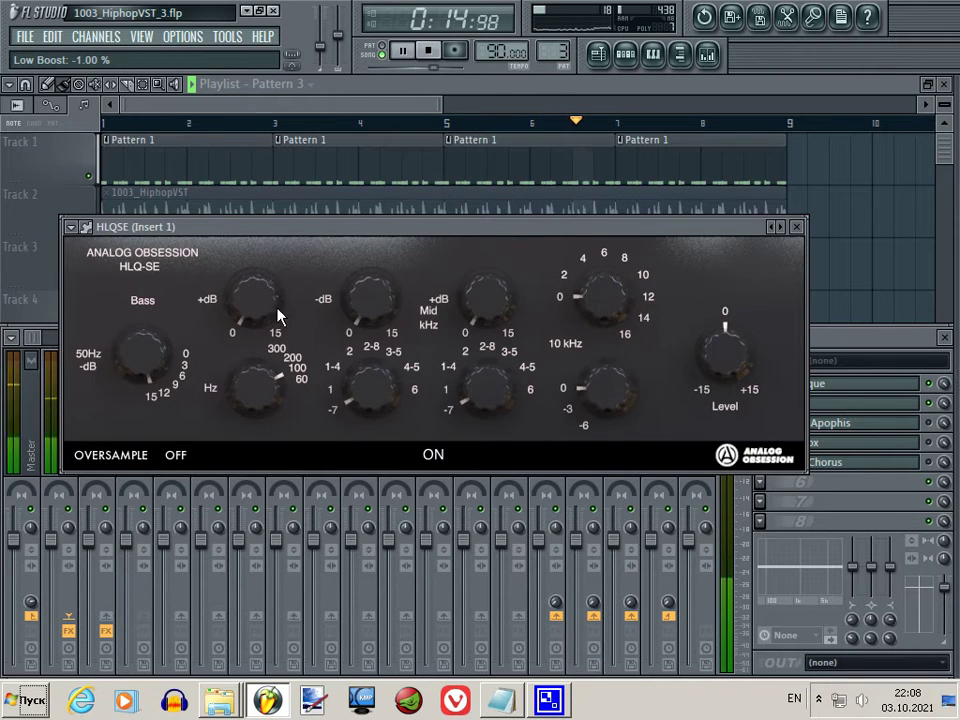
pyautogui.moveTo(377, 390); pyautogui.dragTo(375, 384)
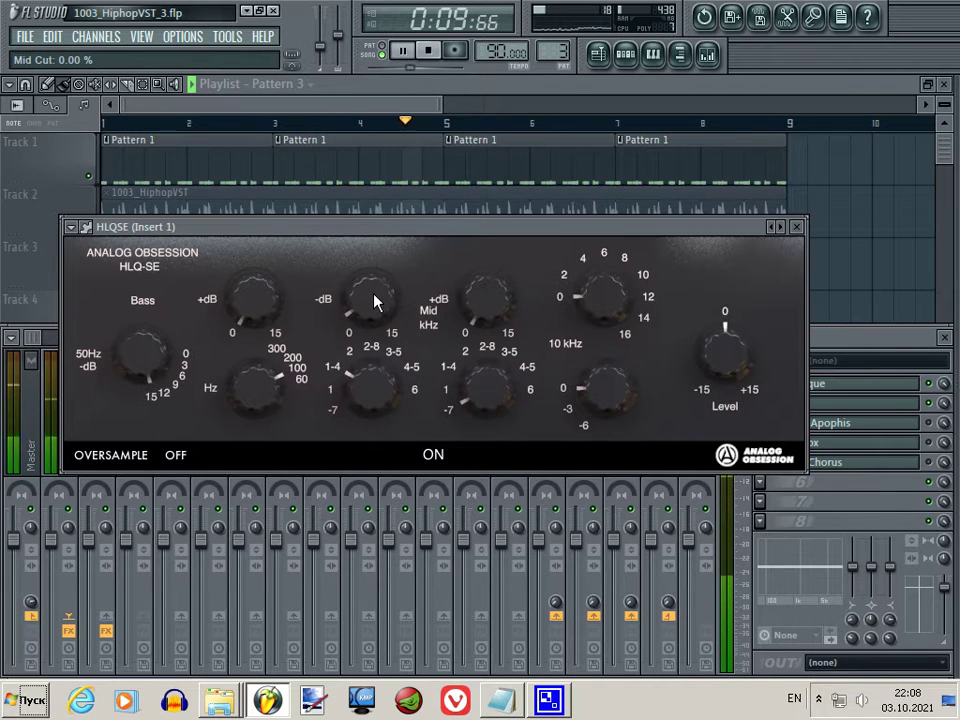
# Sweep the HLQSE mid-boost frequency and set it to 2 kHz.
pyautogui.moveTo(496, 393); pyautogui.dragTo(488, 272)
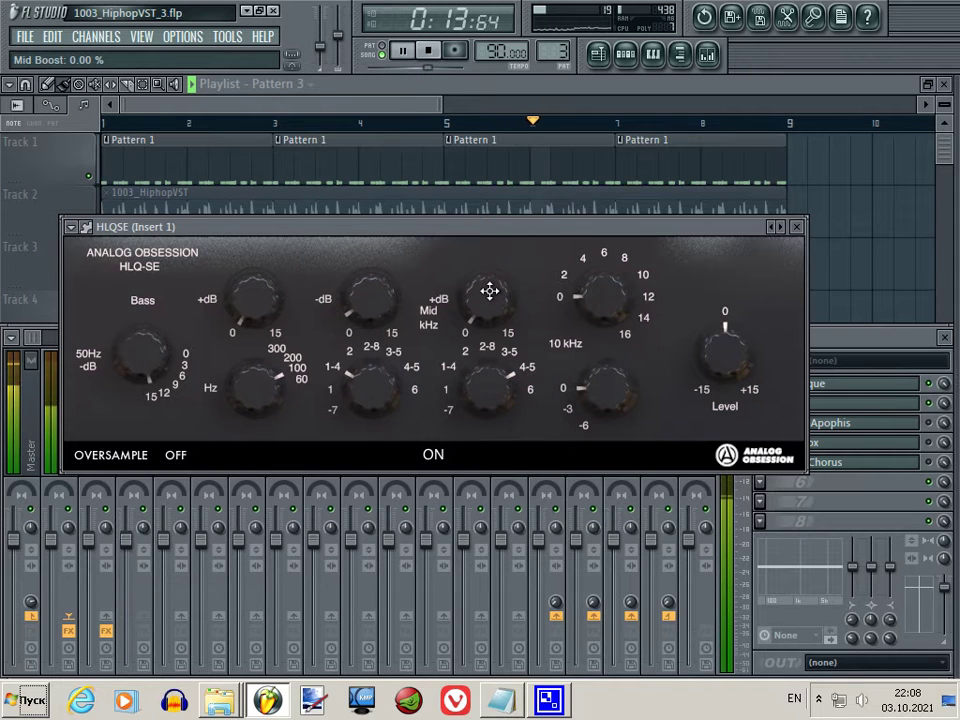
pyautogui.moveTo(497, 407); pyautogui.dragTo(488, 275)
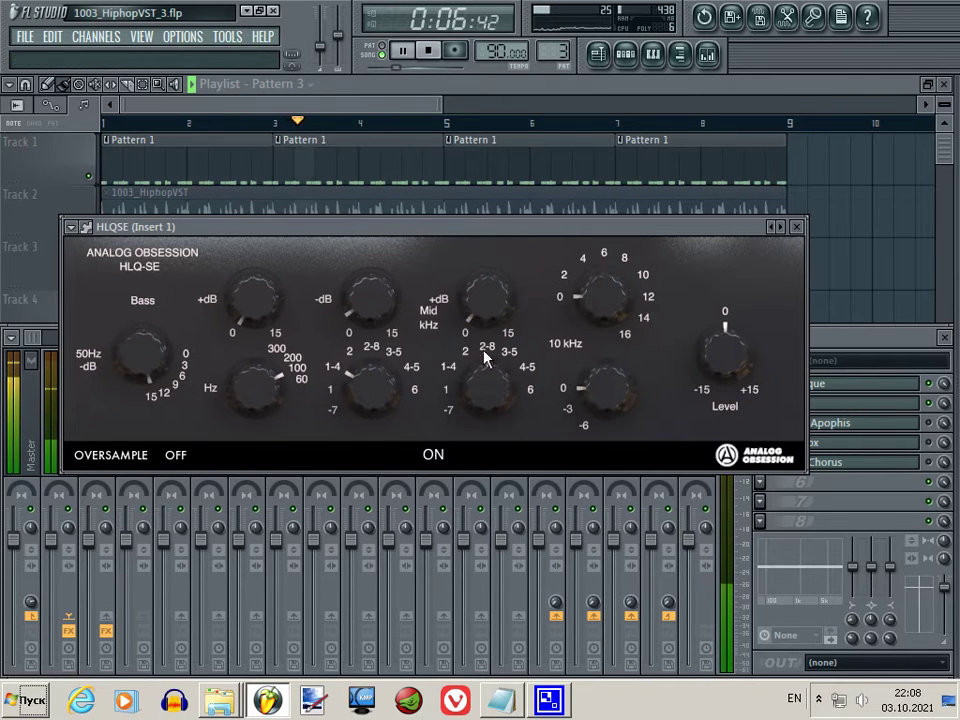
pyautogui.moveTo(490, 377)
pyautogui.mouseDown()
pyautogui.moveTo(492, 418)
pyautogui.moveTo(491, 398)
pyautogui.mouseUp()
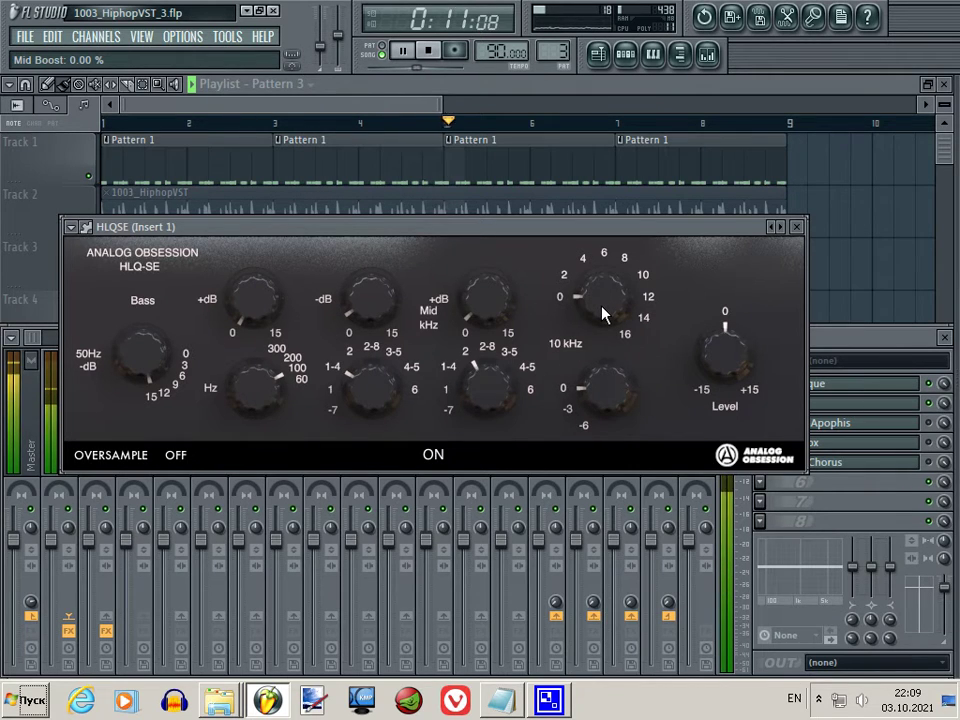
# Try the HLQSE 10 kHz high boost at 2 and return it to 0.
pyautogui.moveTo(603, 313); pyautogui.dragTo(598, 294)
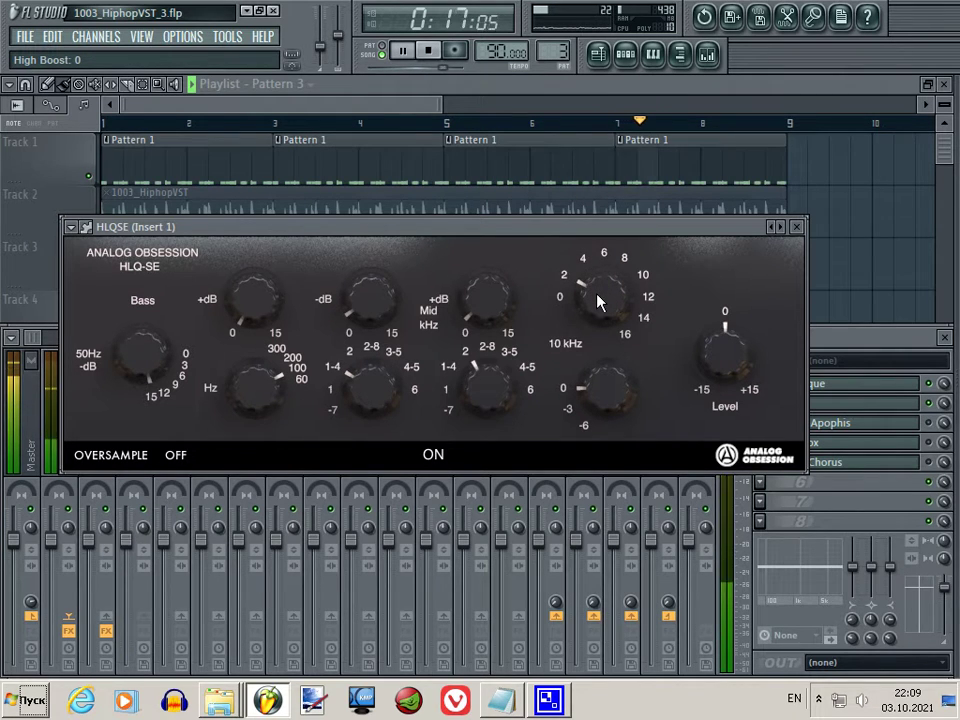
pyautogui.moveTo(598, 305); pyautogui.dragTo(597, 315)
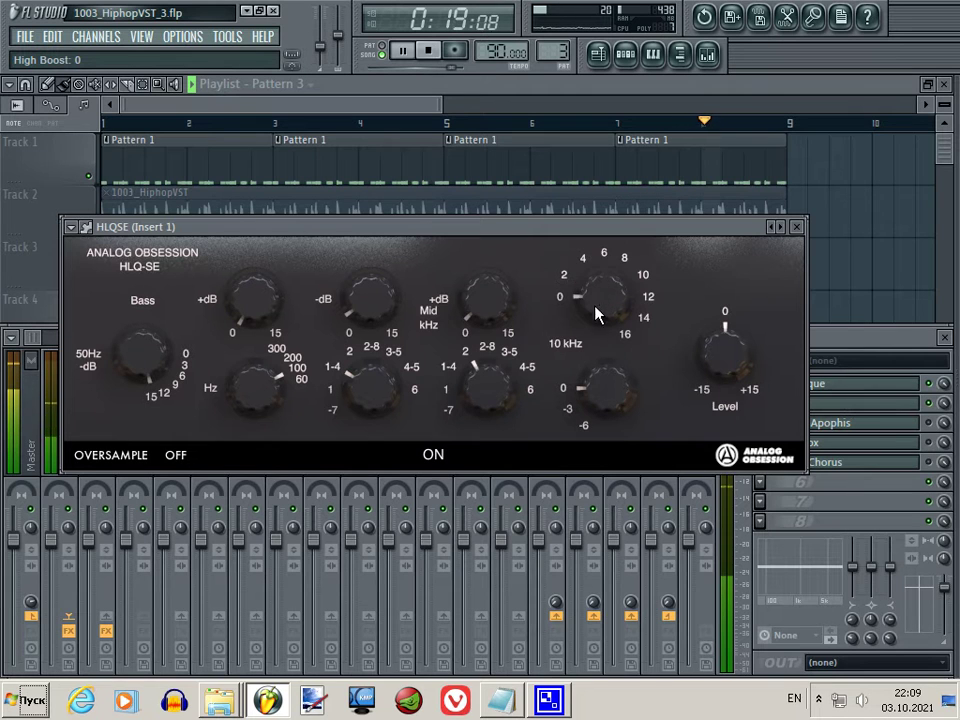
# Close the HLQSE equalizer, reopen it to recheck its band settings, and close it again.
pyautogui.click(796, 227)
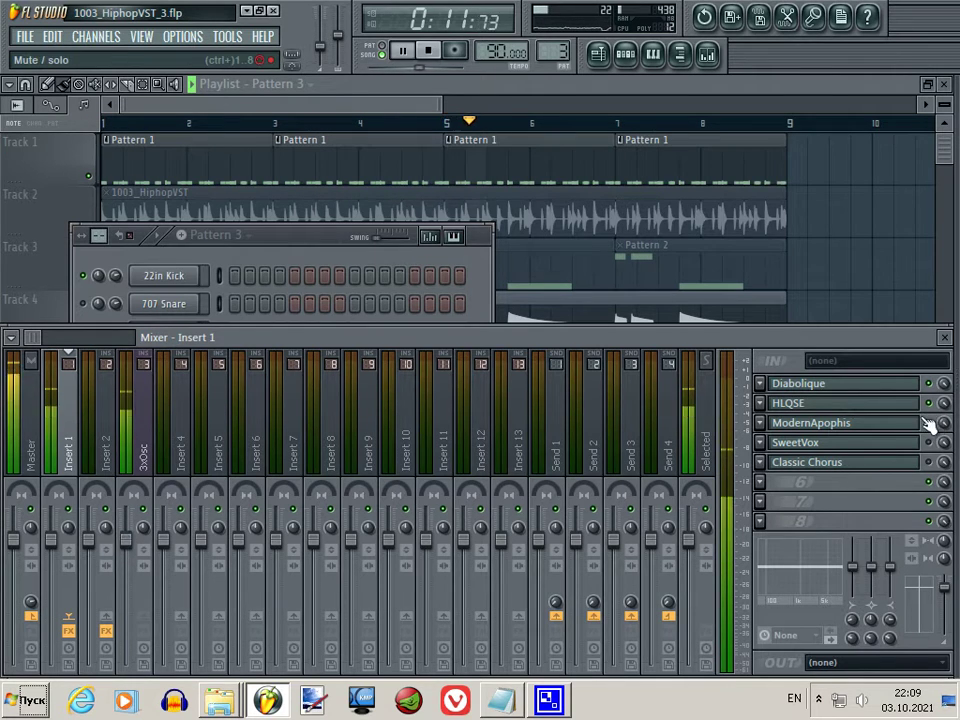
pyautogui.click(885, 403)
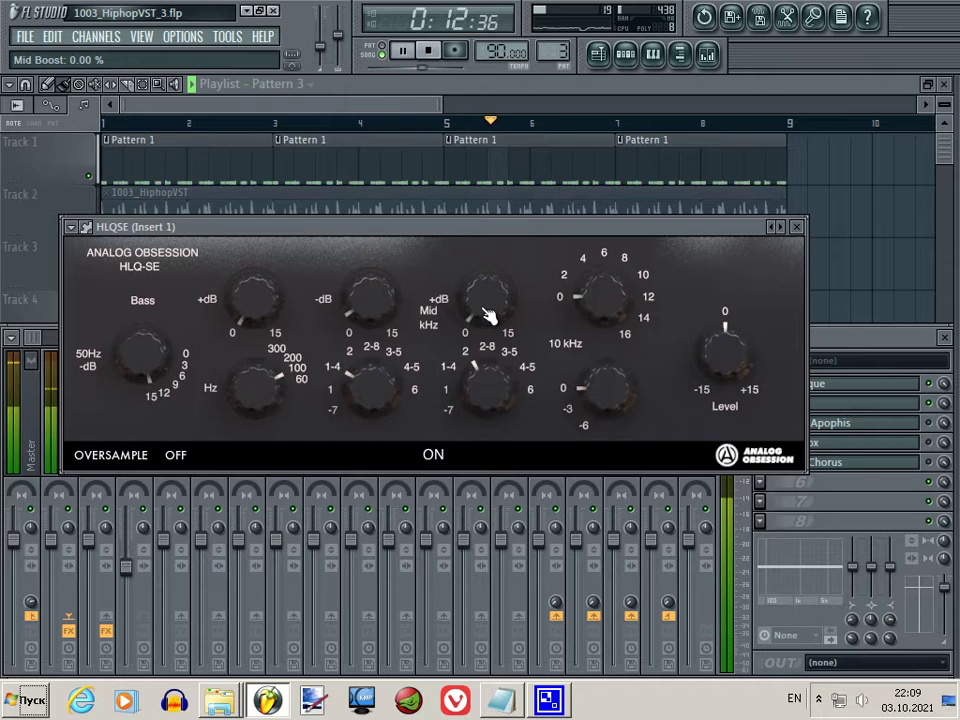
pyautogui.click(796, 227)
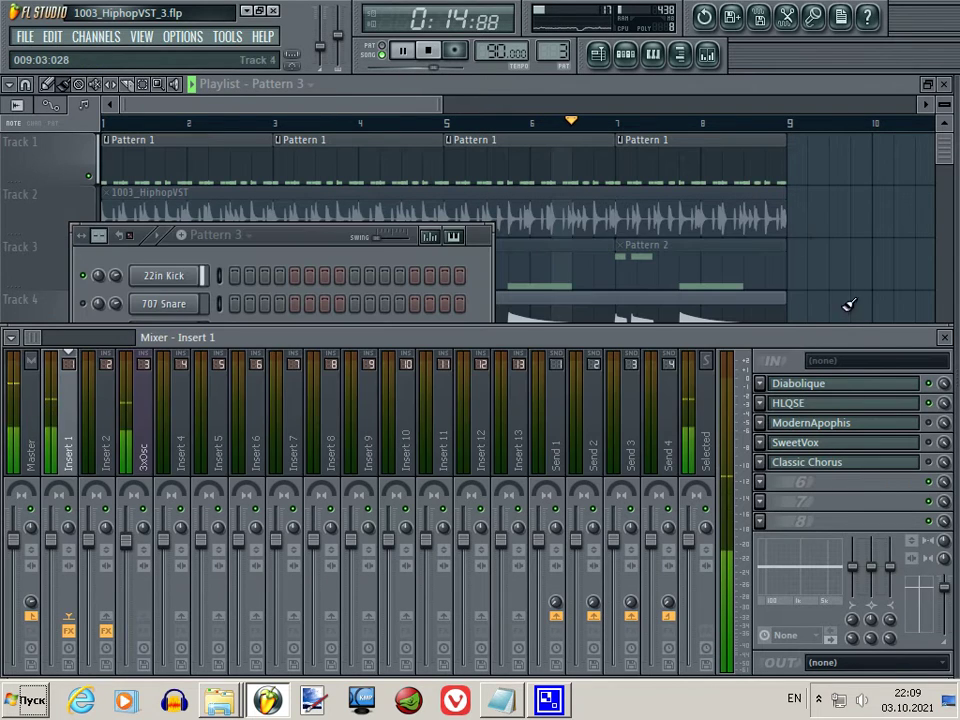
# Open the ModernApophis compressor on Insert 1 and set its threshold to 0.13.
pyautogui.click(904, 425)
pyautogui.moveTo(279, 400); pyautogui.dragTo(281, 430)
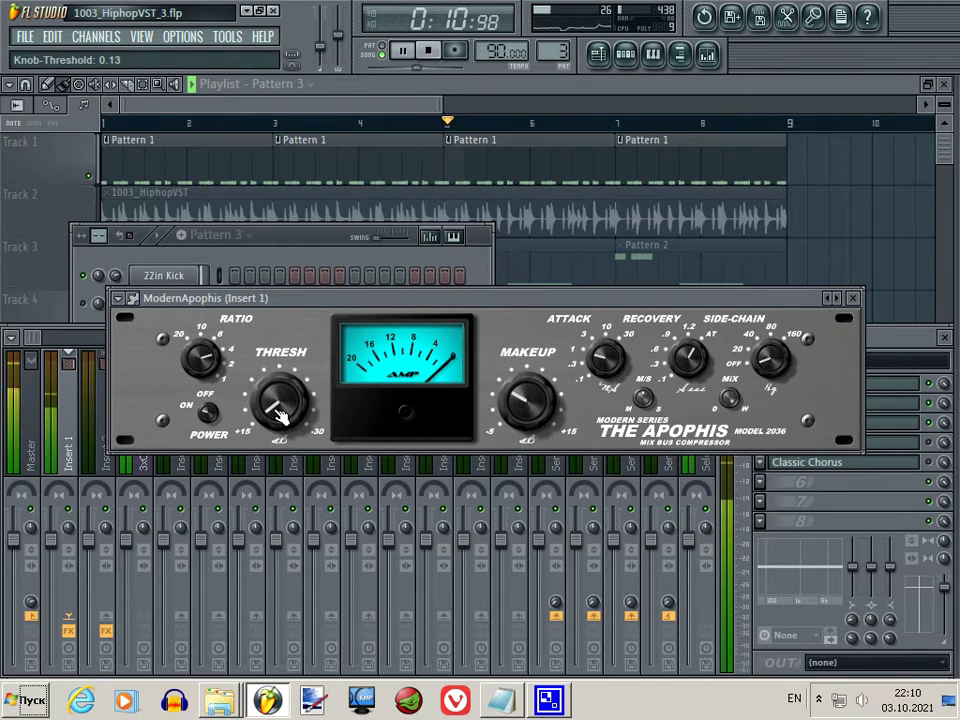
# Fine-tune the ModernApophis threshold on Insert 1 to 0.15 and close the compressor.
pyautogui.moveTo(281, 414)
pyautogui.mouseDown()
pyautogui.moveTo(288, 393)
pyautogui.moveTo(281, 418)
pyautogui.mouseUp()
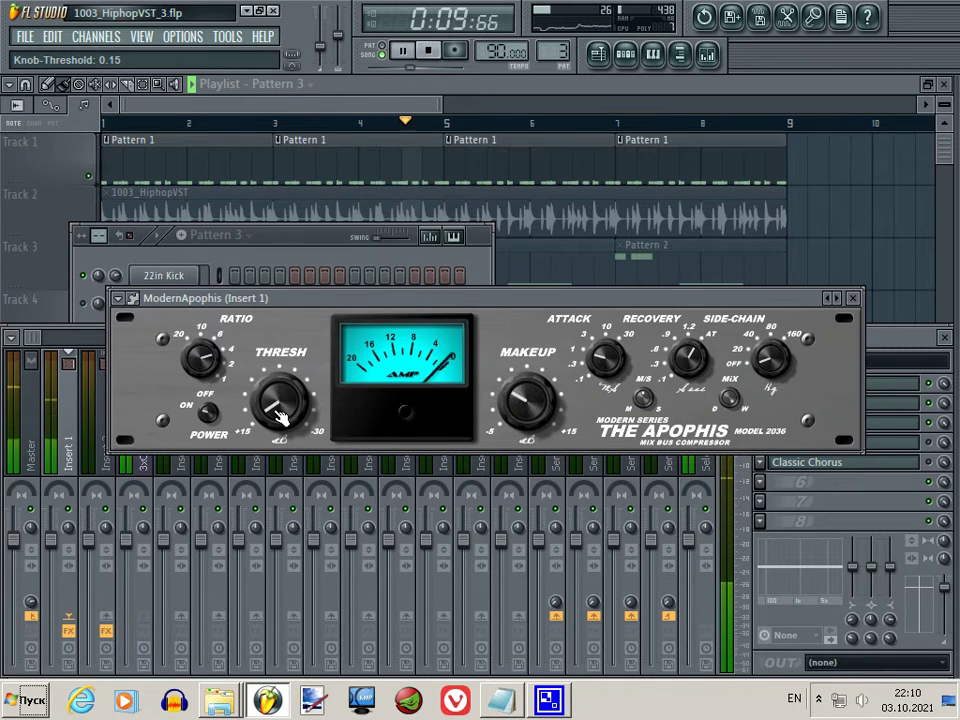
pyautogui.moveTo(281, 418)
pyautogui.mouseDown()
pyautogui.moveTo(283, 390)
pyautogui.moveTo(284, 421)
pyautogui.mouseUp()
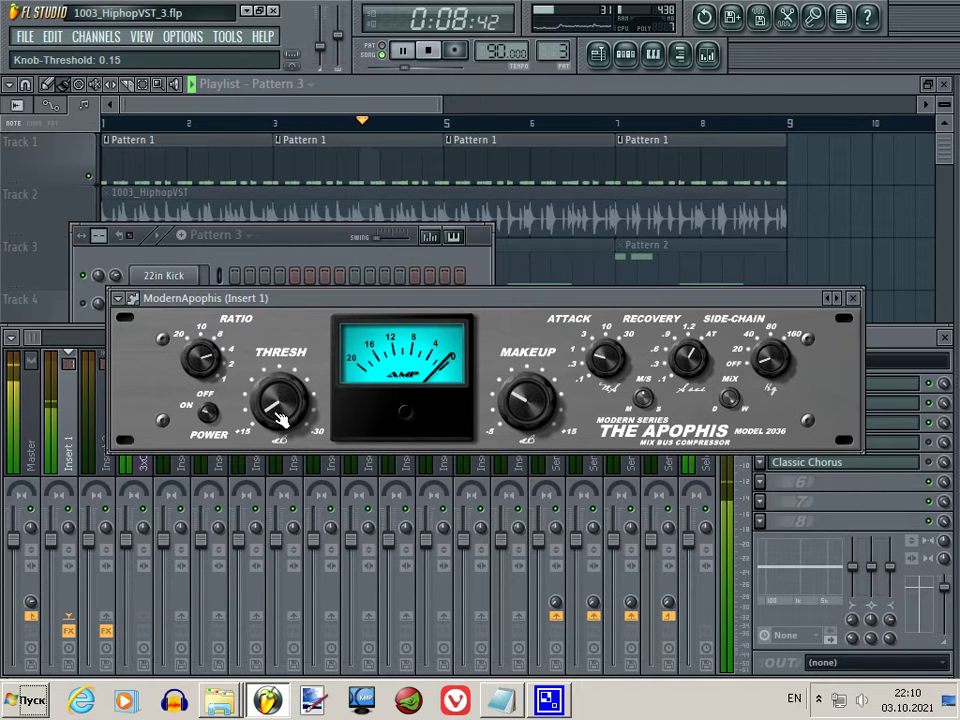
pyautogui.click(855, 298)
# Open SweetVox on Insert 1, close the overlapping Classic Chorus window, and reposition SweetVox clear of the effect switches.
pyautogui.click(927, 444)
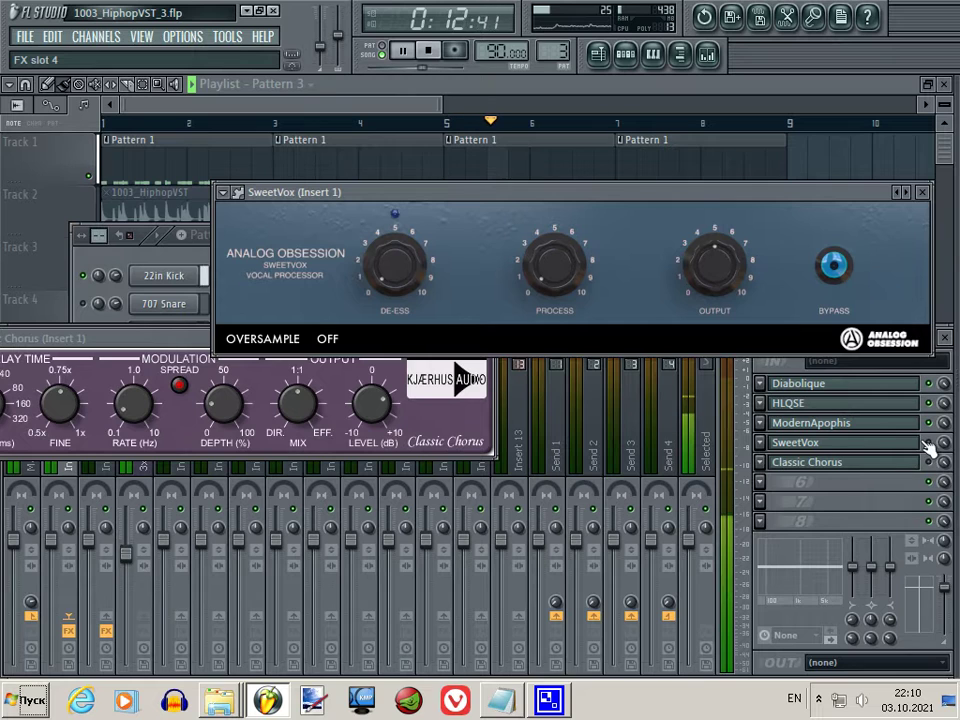
pyautogui.click(440, 400)
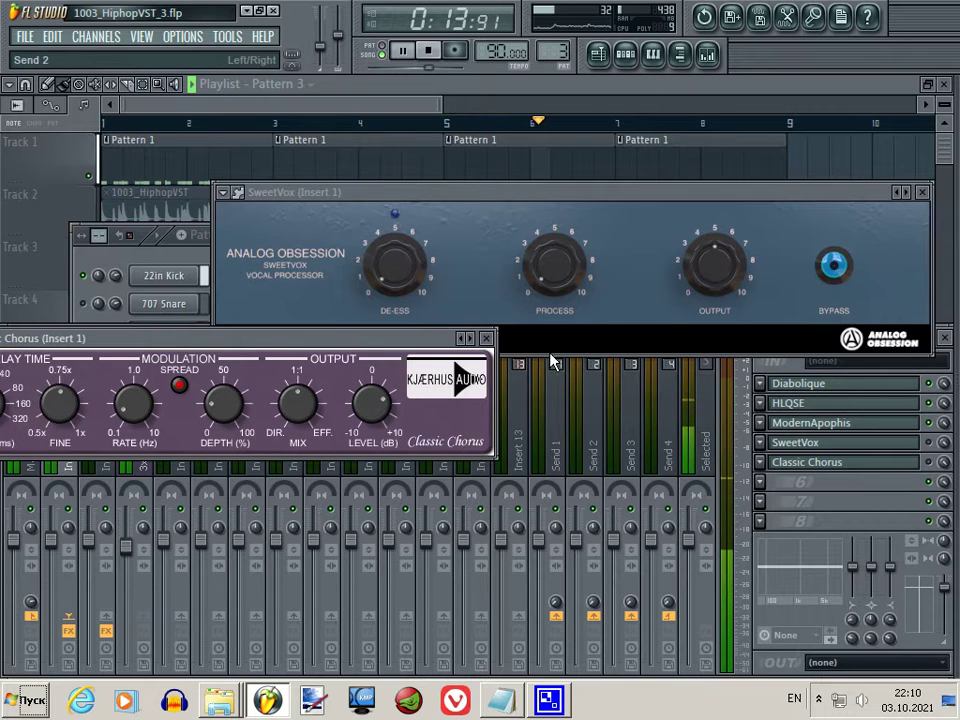
pyautogui.click(486, 341)
pyautogui.moveTo(823, 195); pyautogui.dragTo(743, 272)
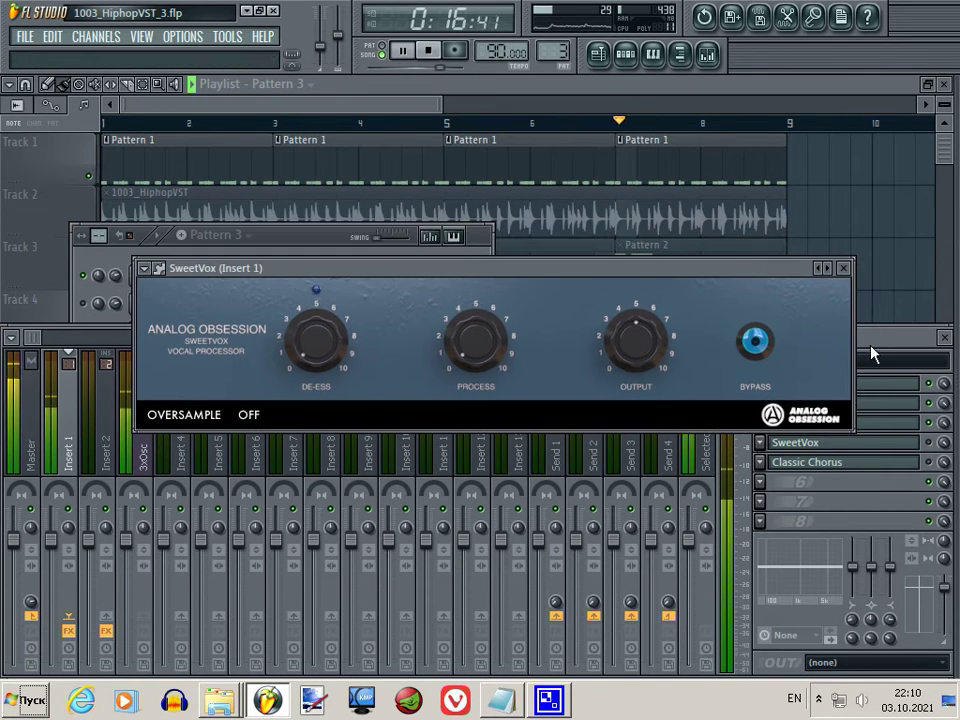
# Enable SweetVox on Insert 1, set its De-Ess amount to about 4, and close the plugin.
pyautogui.click(936, 392)
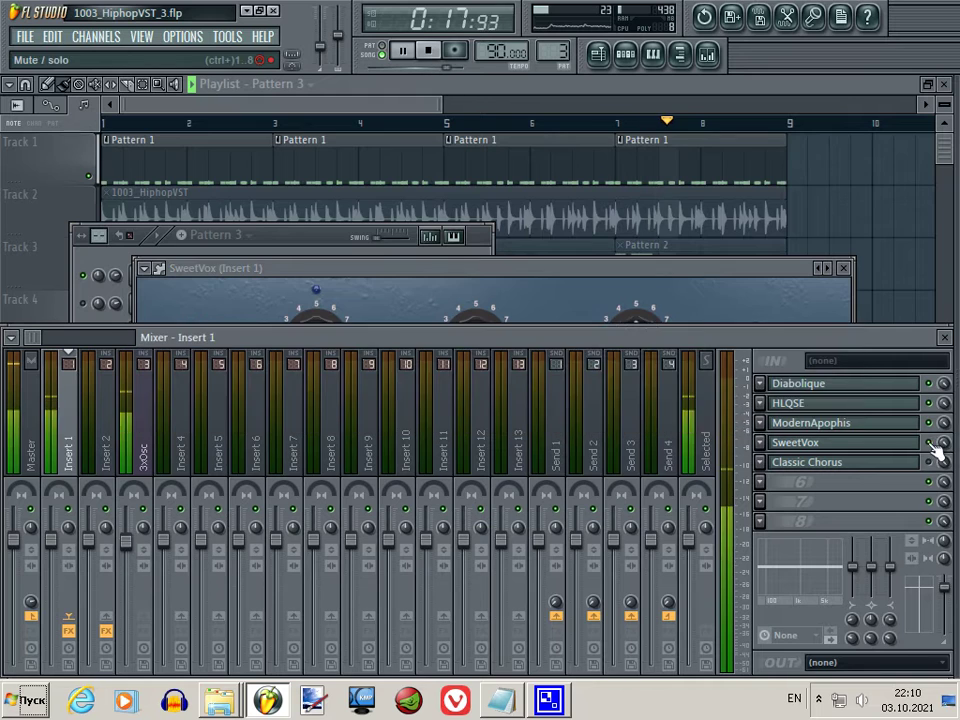
pyautogui.click(660, 296)
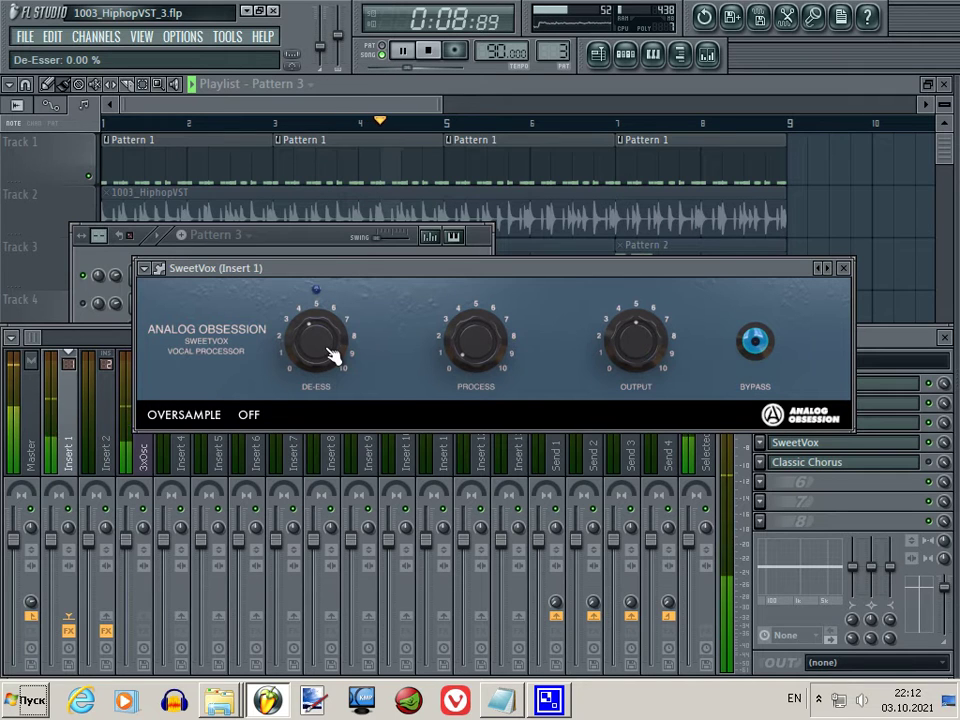
pyautogui.click(843, 268)
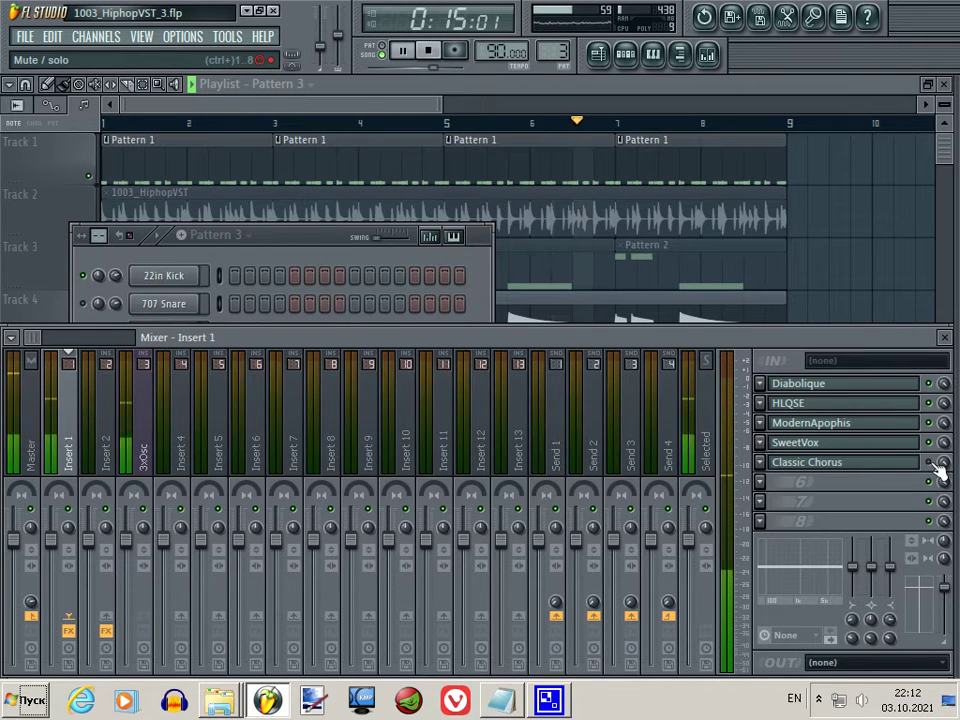
# Enable Classic Chorus on Insert 1, open it above the mixer, and set its effect mix level to 65%.
pyautogui.click(906, 465)
pyautogui.click(906, 465)
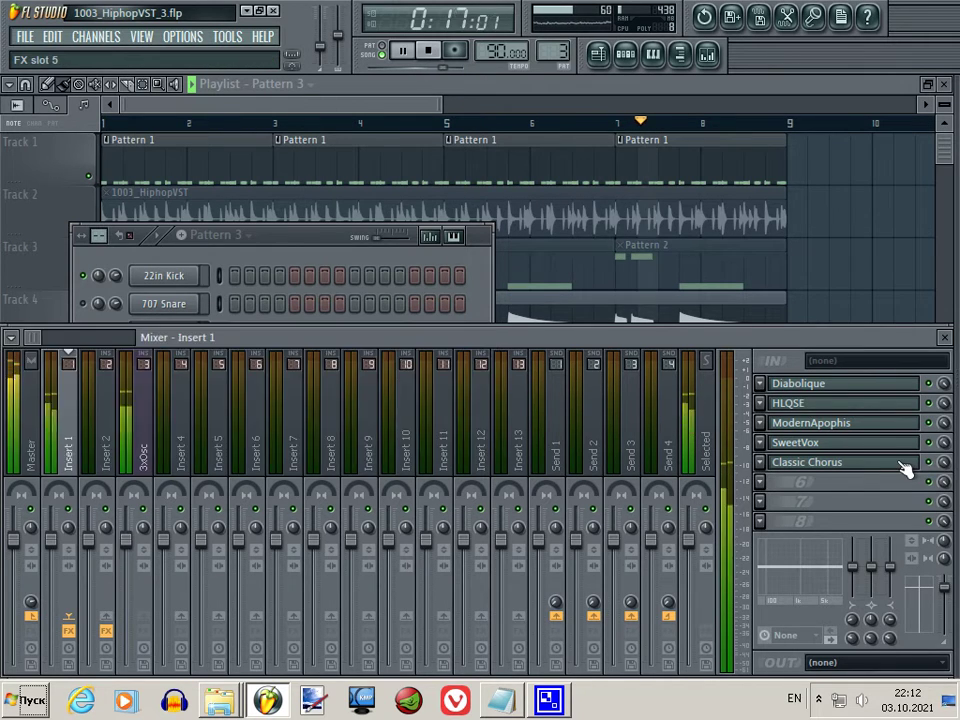
pyautogui.click(906, 465)
pyautogui.moveTo(333, 348); pyautogui.dragTo(523, 247)
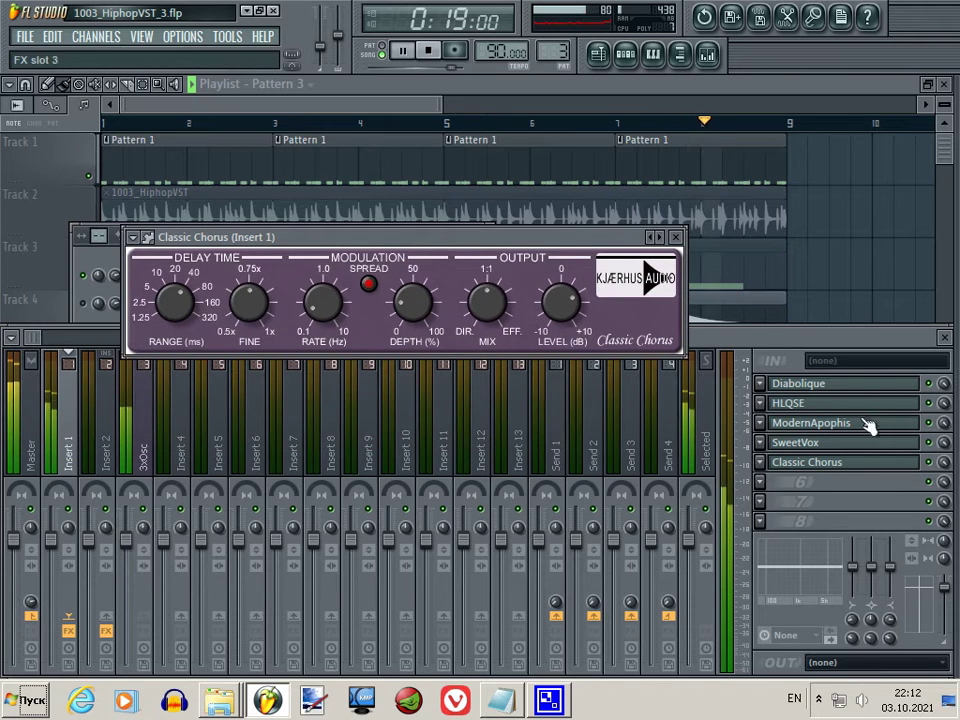
pyautogui.click(48, 560)
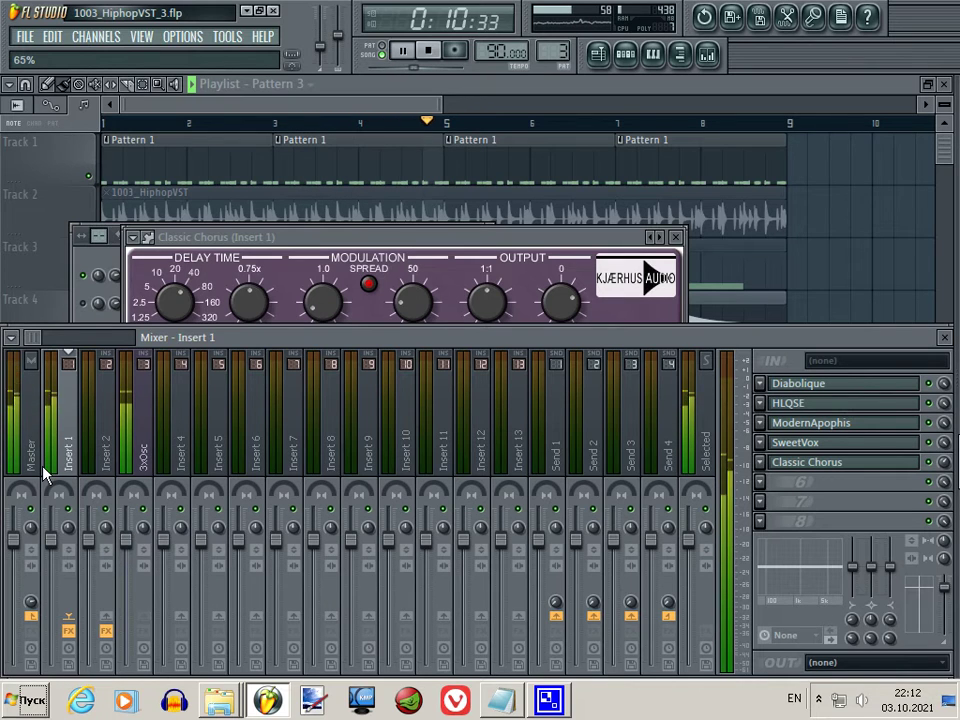
# Close the plugin and mixer windows and unmute Track 2 with the 1003_HiphopVST clip in the playlist.
pyautogui.press('Escape')
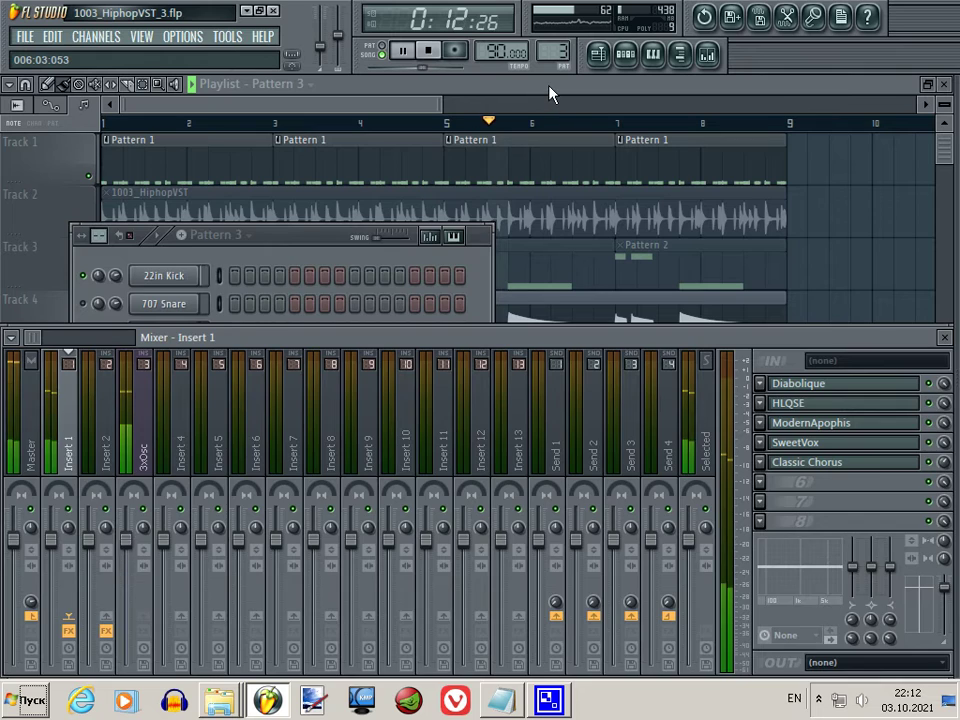
pyautogui.press('F12')
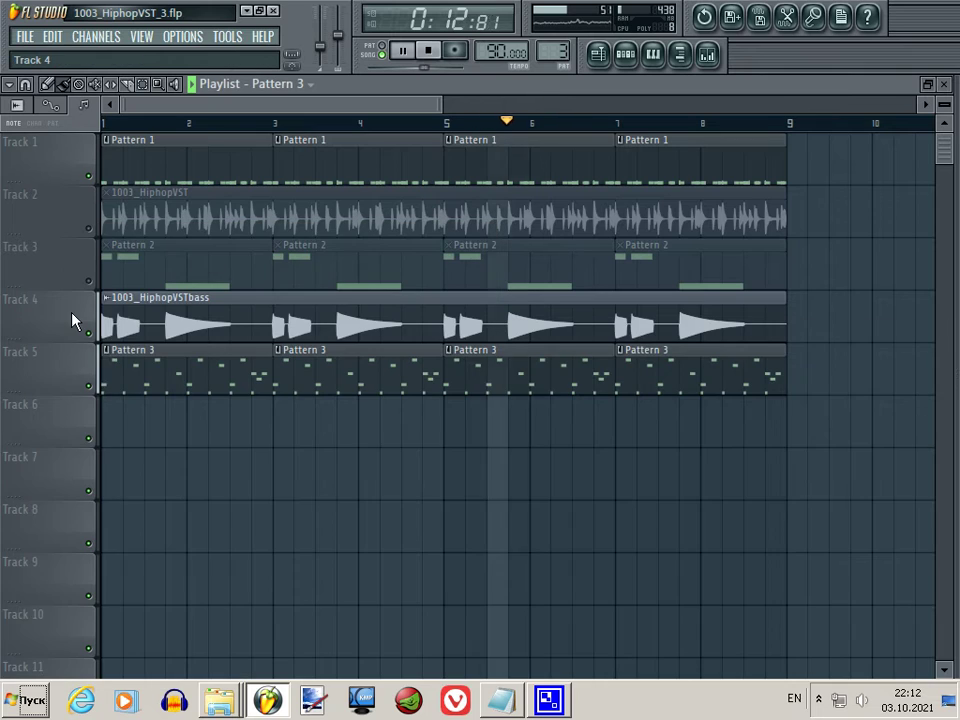
pyautogui.click(90, 238)
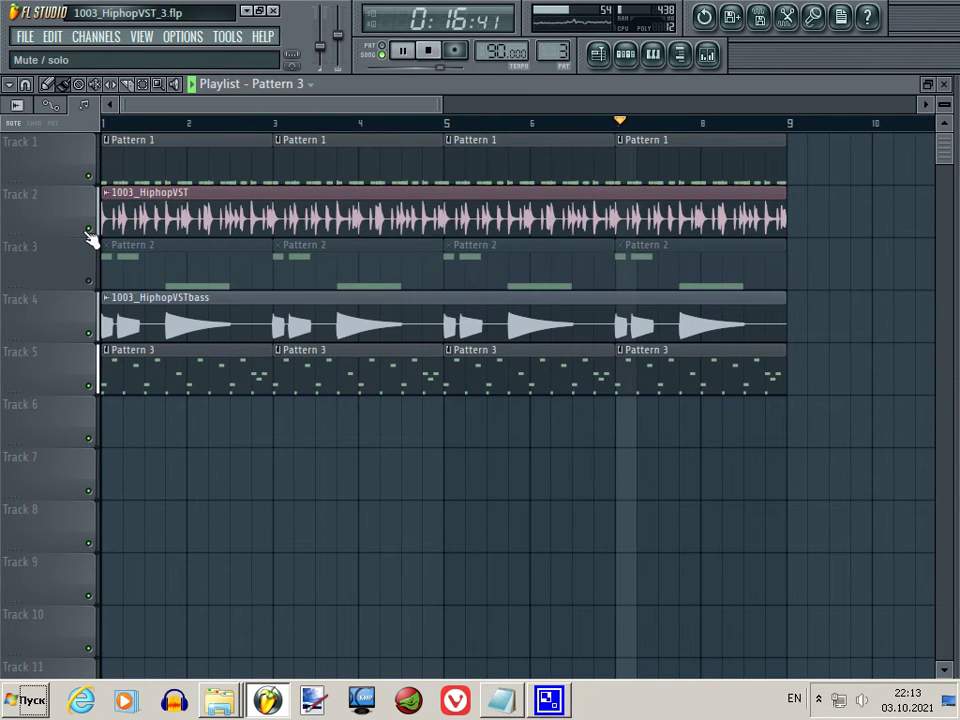
# Set the Classic Chorus mix level on Insert 1 to 76% and look through the plugin's preset list.
pyautogui.click(721, 60)
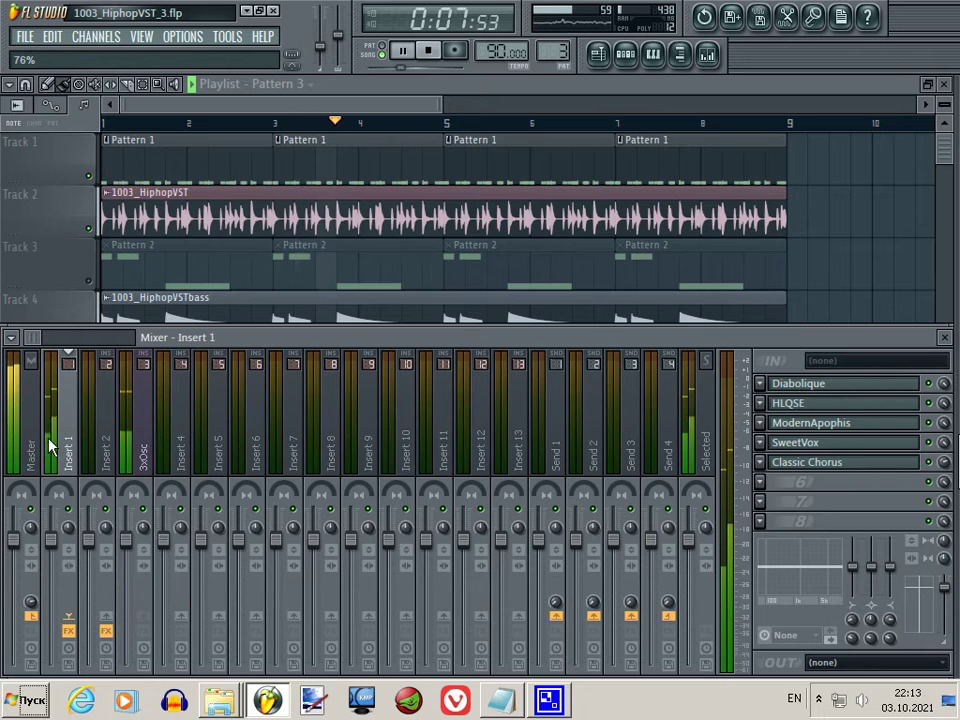
pyautogui.click(887, 466)
pyautogui.rightClick(659, 237)
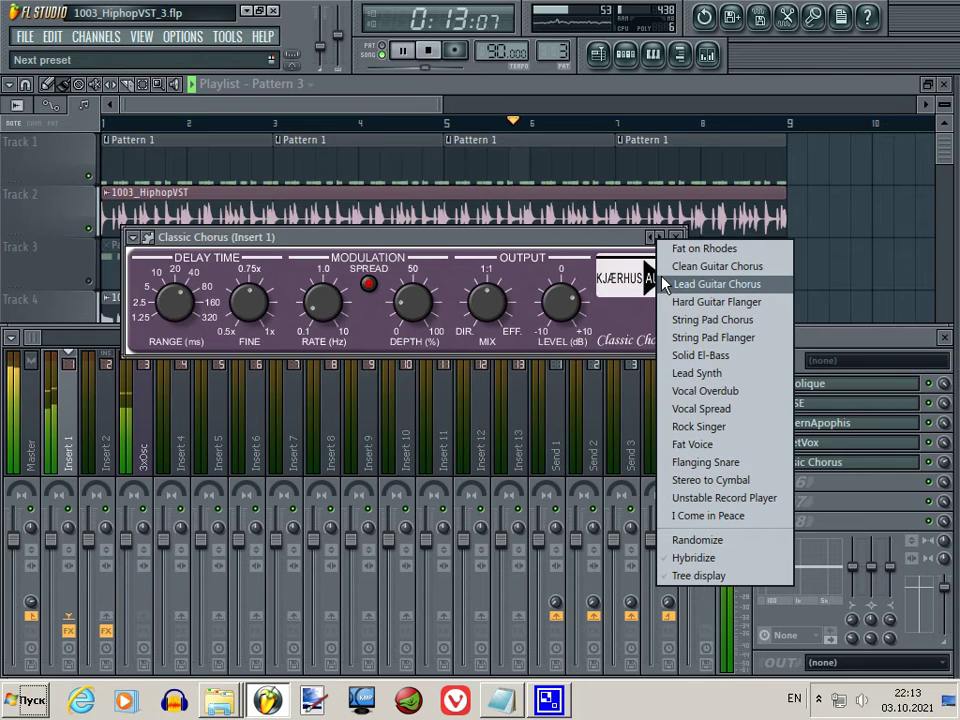
pyautogui.click(948, 470)
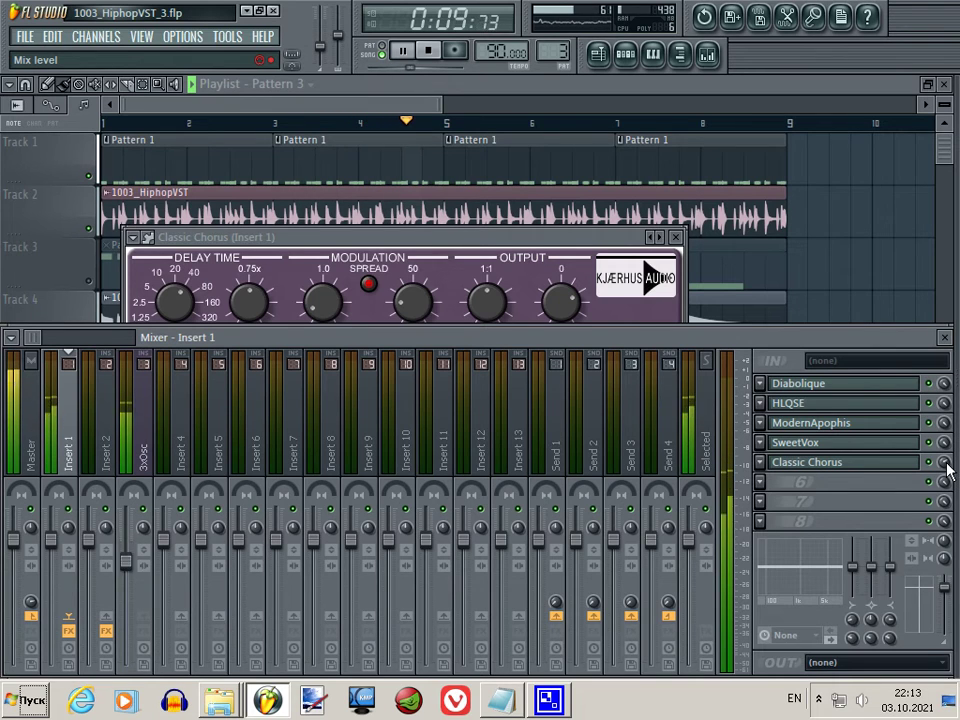
# Cut the high band of Insert 1's built-in mixer EQ by 6 dB and close Classic Chorus.
pyautogui.moveTo(890, 567)
pyautogui.mouseDown()
pyautogui.moveTo(896, 595)
pyautogui.moveTo(898, 584)
pyautogui.mouseUp()
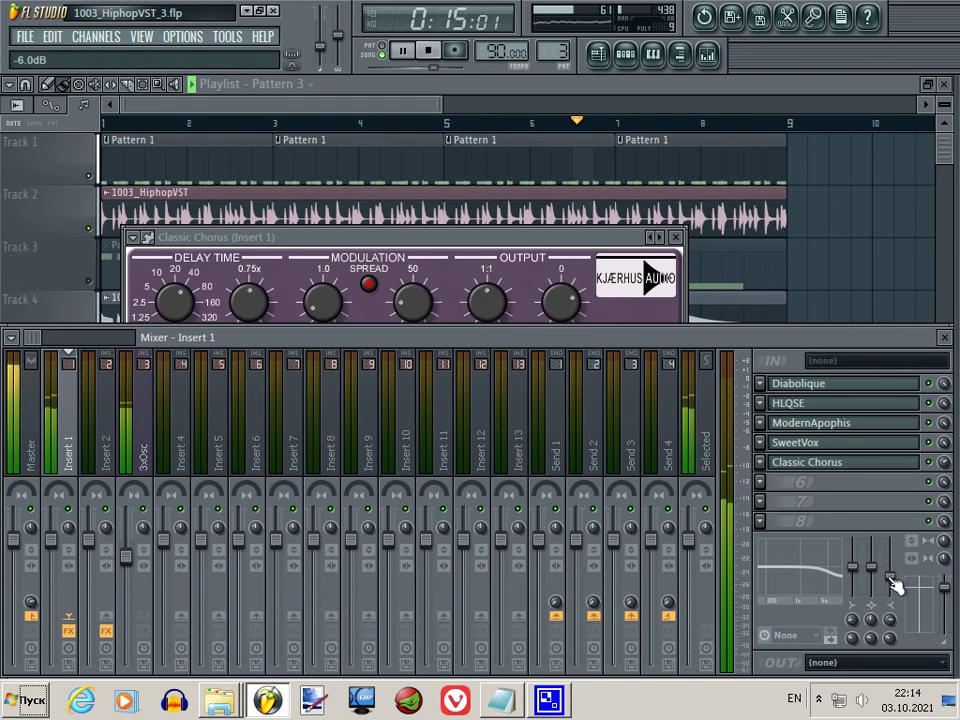
pyautogui.click(676, 237)
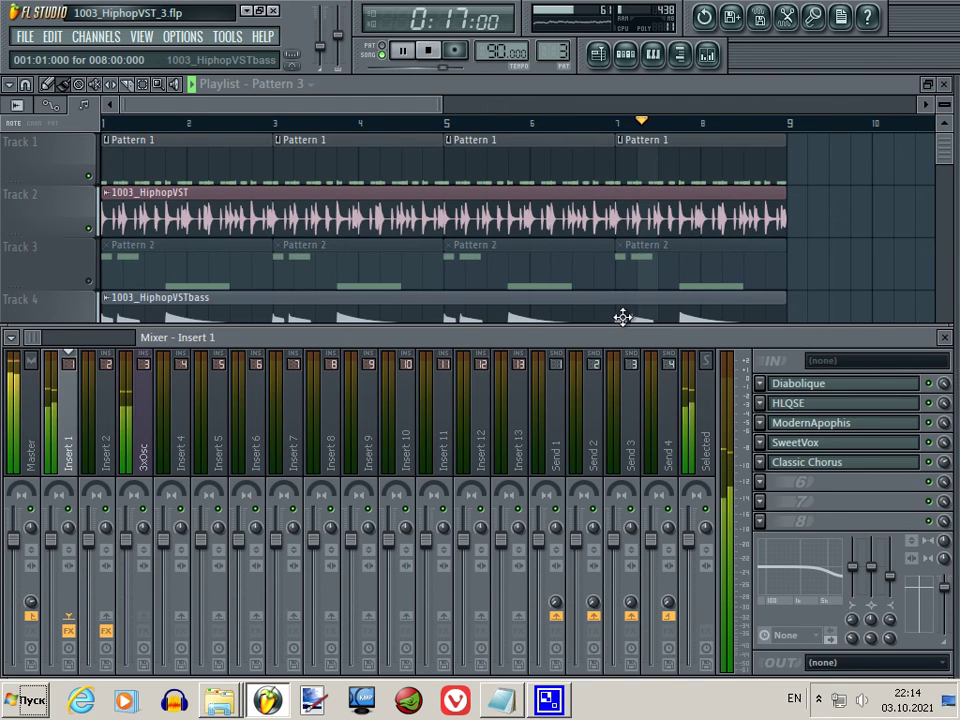
# Bypass all of Insert 1's effects to compare the unprocessed sound, and re-enable them.
pyautogui.click(74, 634)
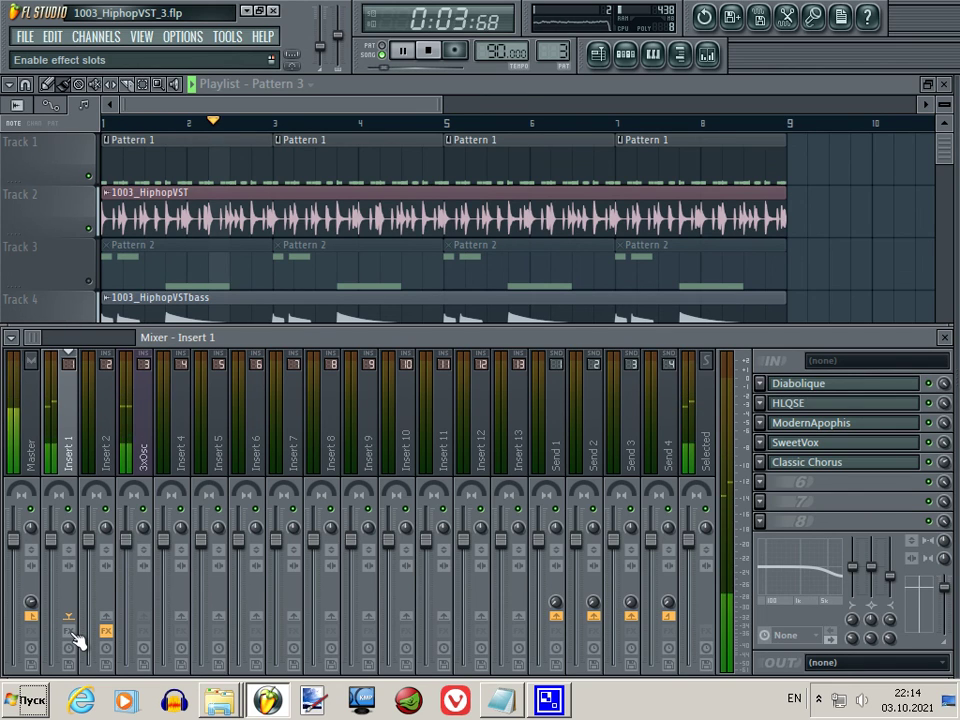
pyautogui.click(68, 631)
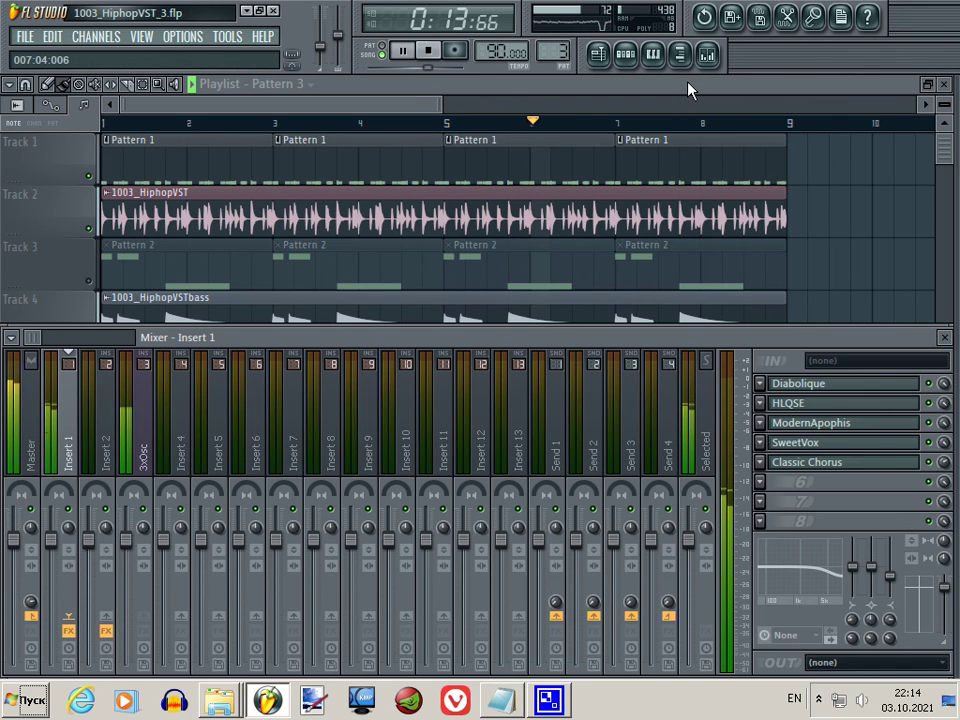
# Hide the mixer, solo Track 5 with the Pattern 3 clips in the playlist, and stop playback.
pyautogui.press('F9')
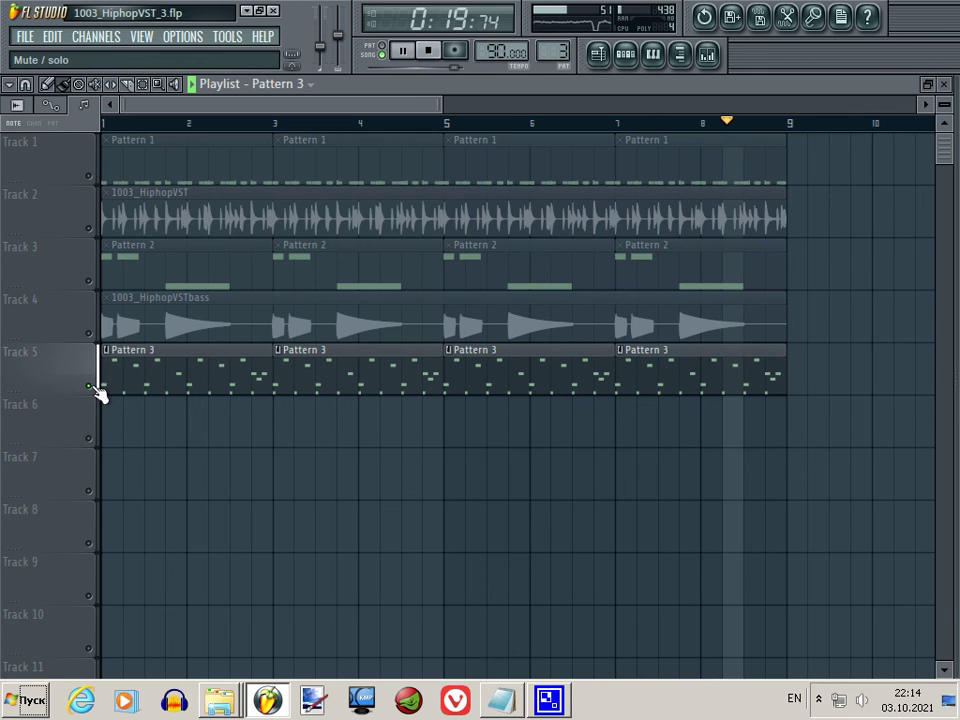
pyautogui.press('space')
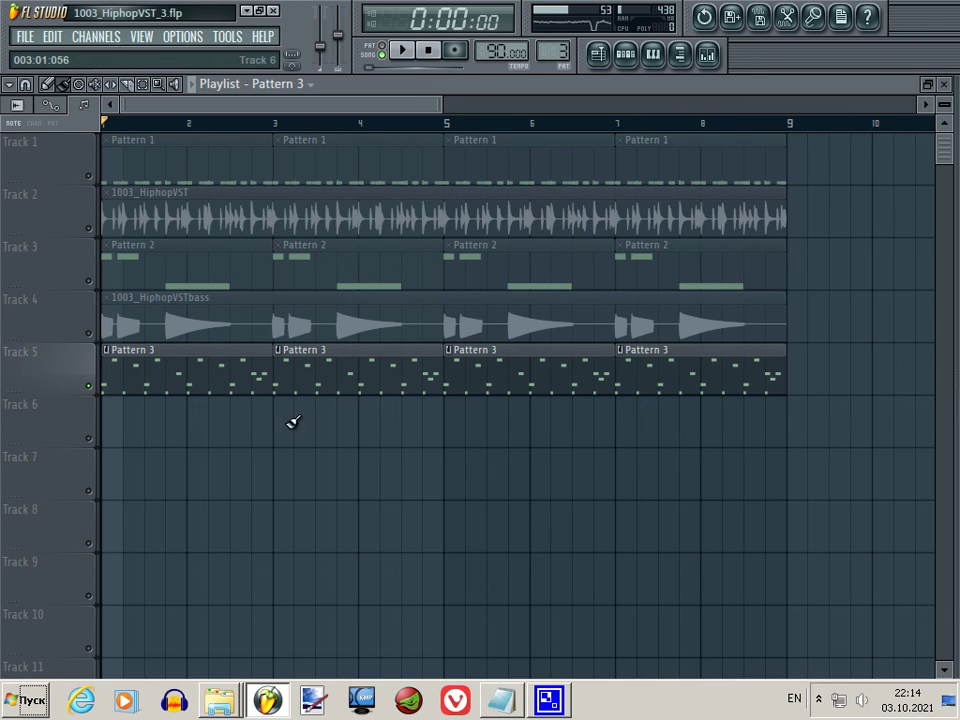